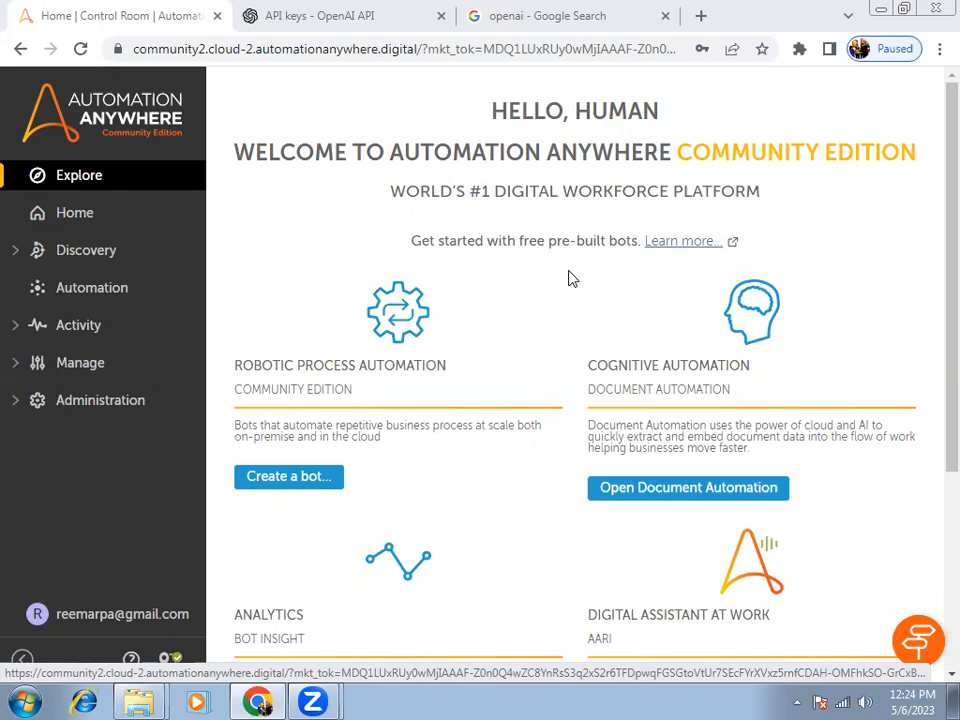
left_click(677, 9)
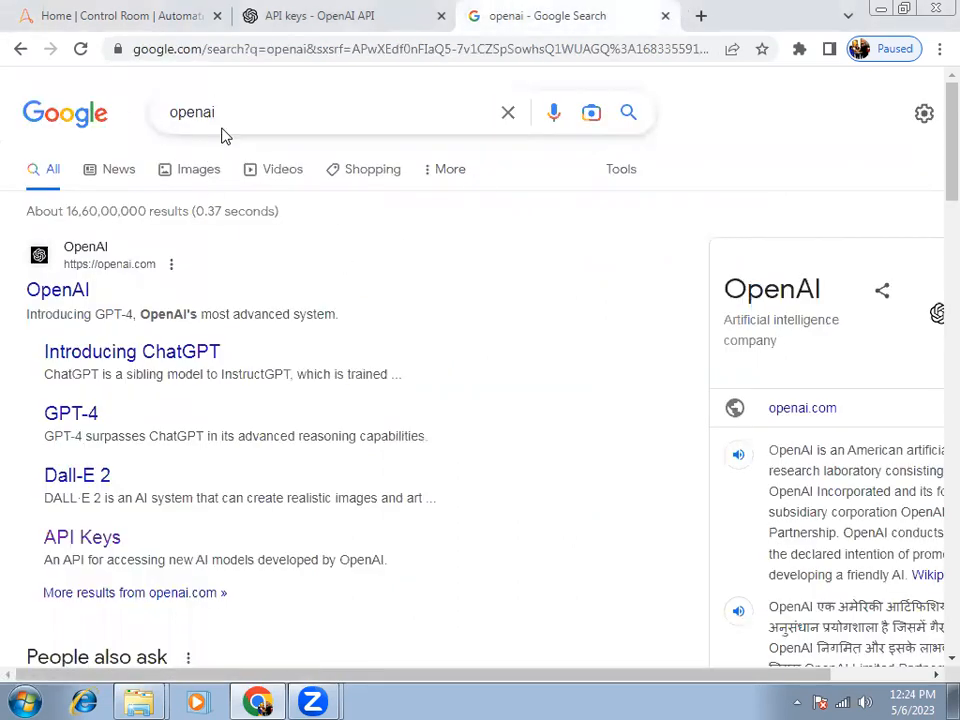
left_click_drag(229, 111, 168, 114)
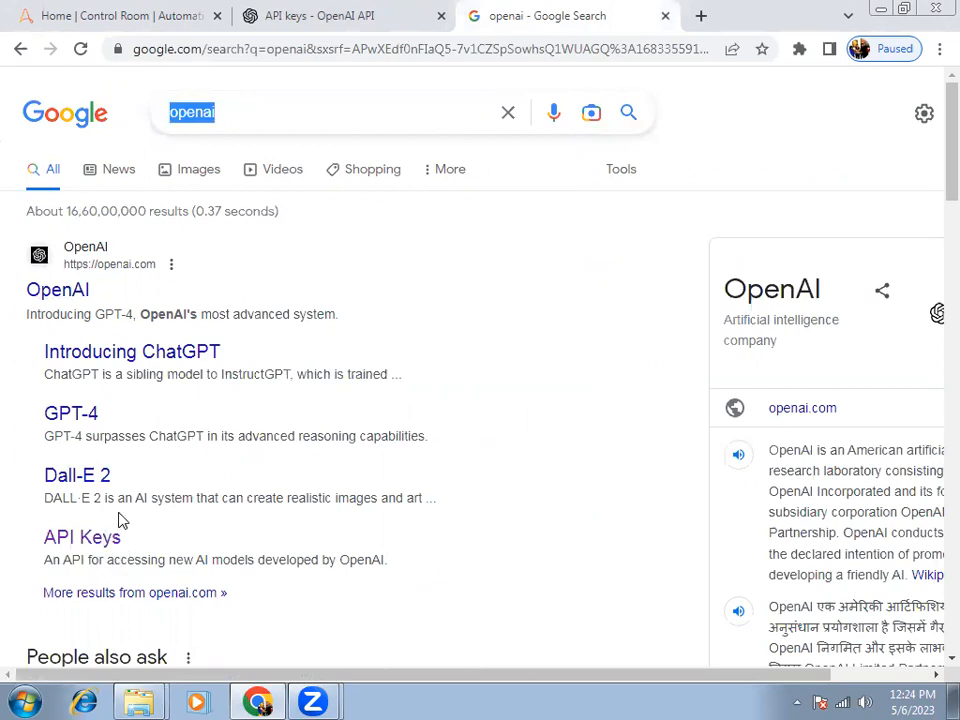
scroll(120, 520, "down", 1)
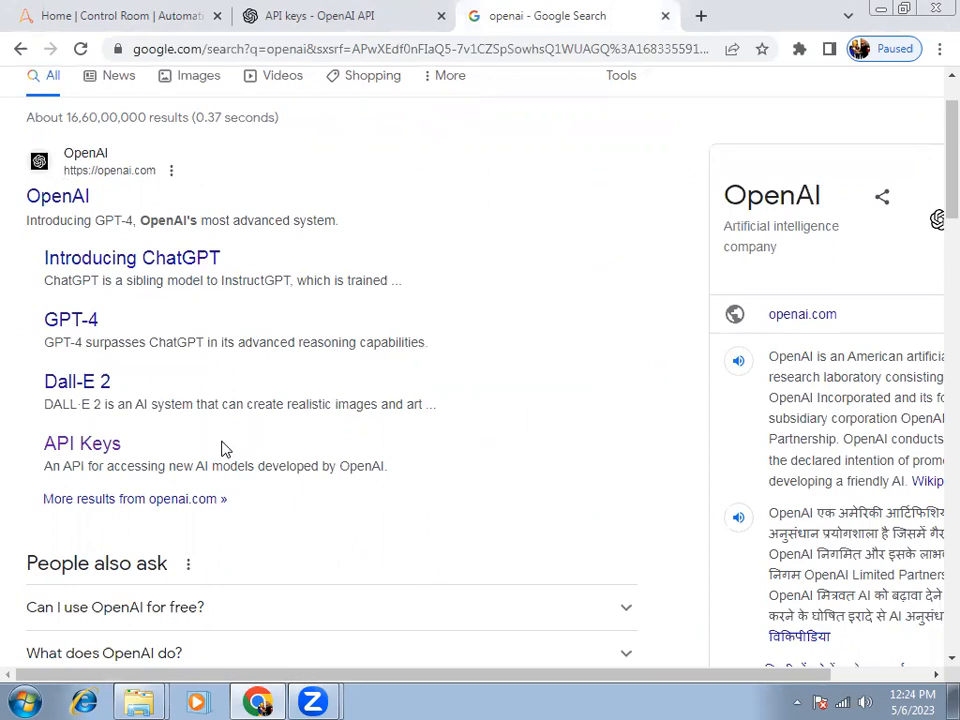
Return to the Automation Anywhere Control Room and create a folder named OpenAI under Bots in the Automation area.
left_click(139, 12)
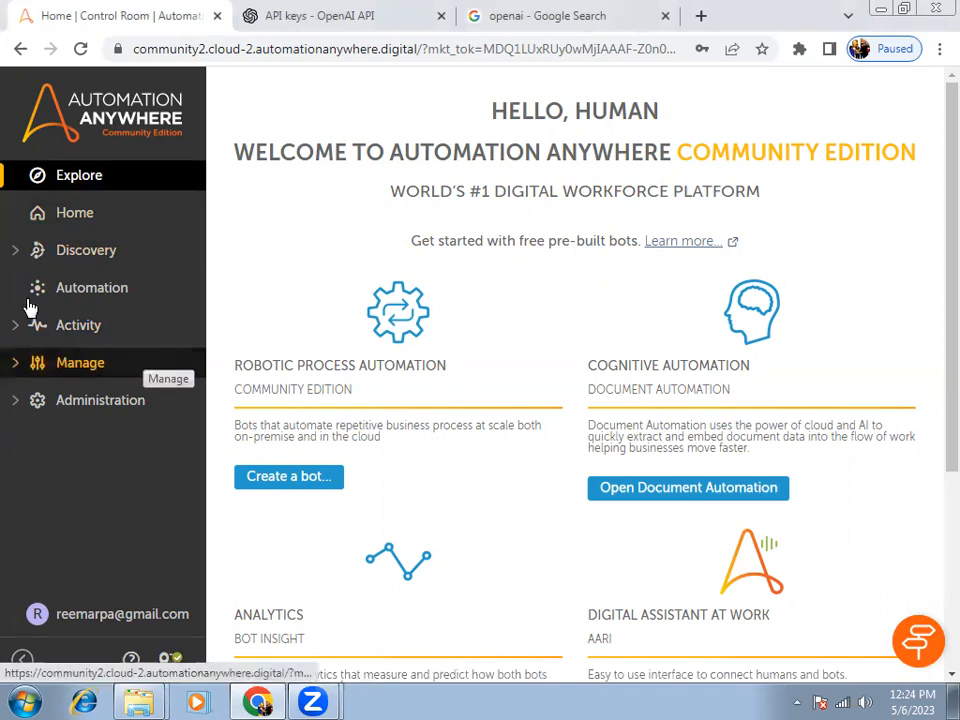
left_click(106, 298)
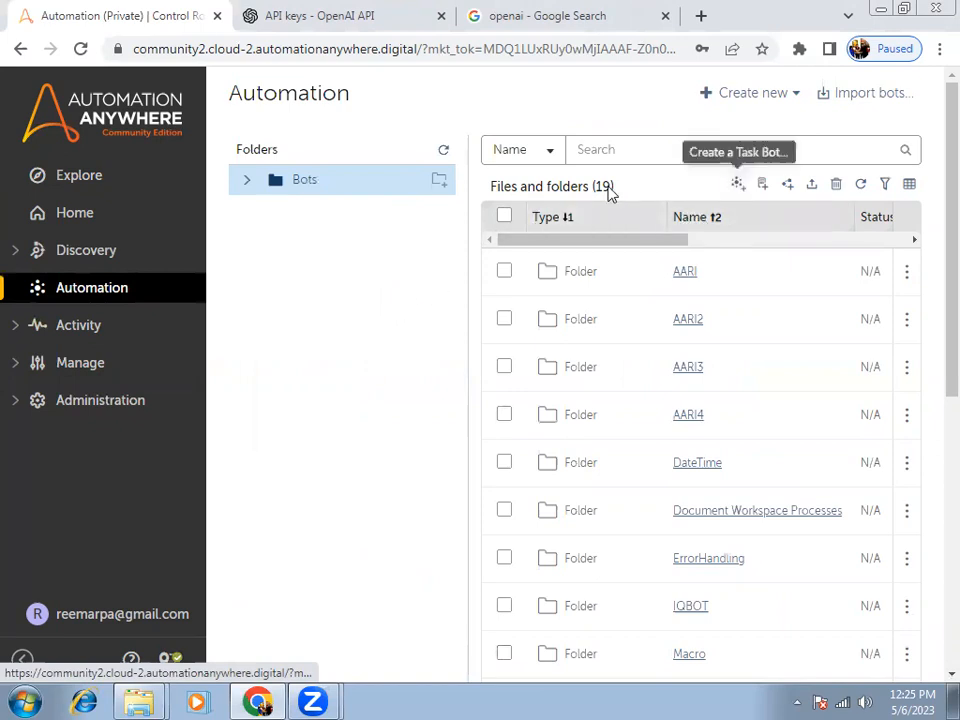
left_click(441, 181)
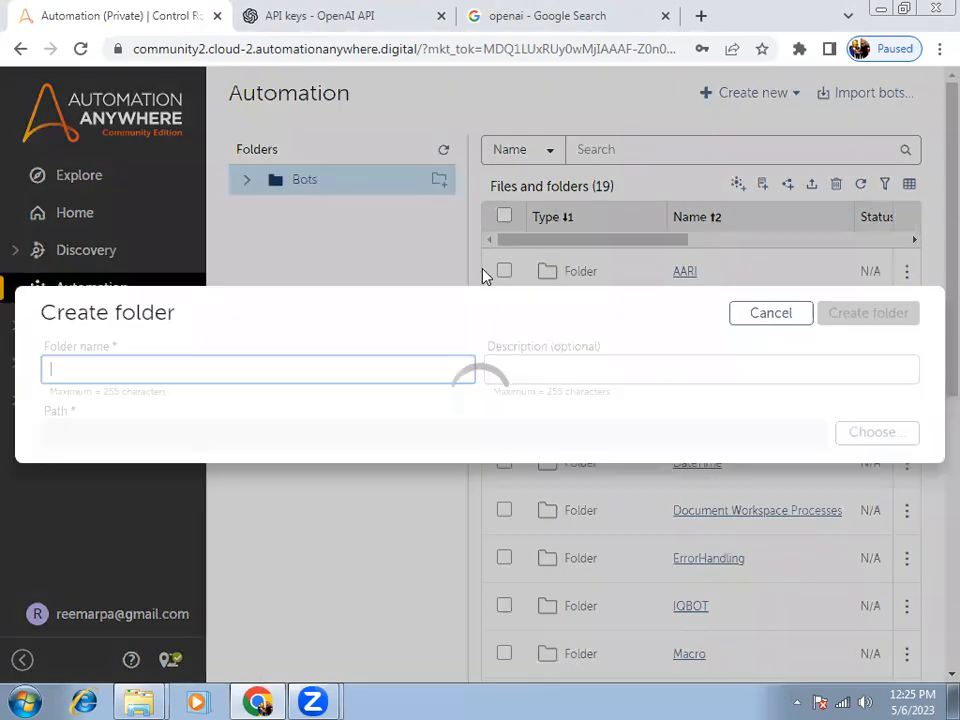
type("OpenAI")
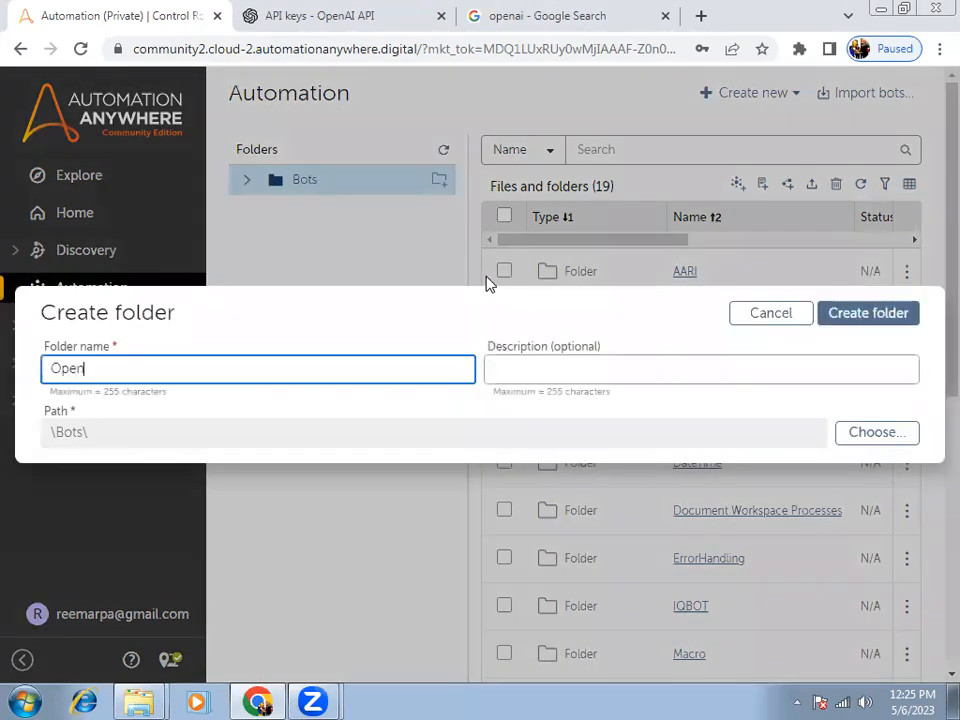
key("Return")
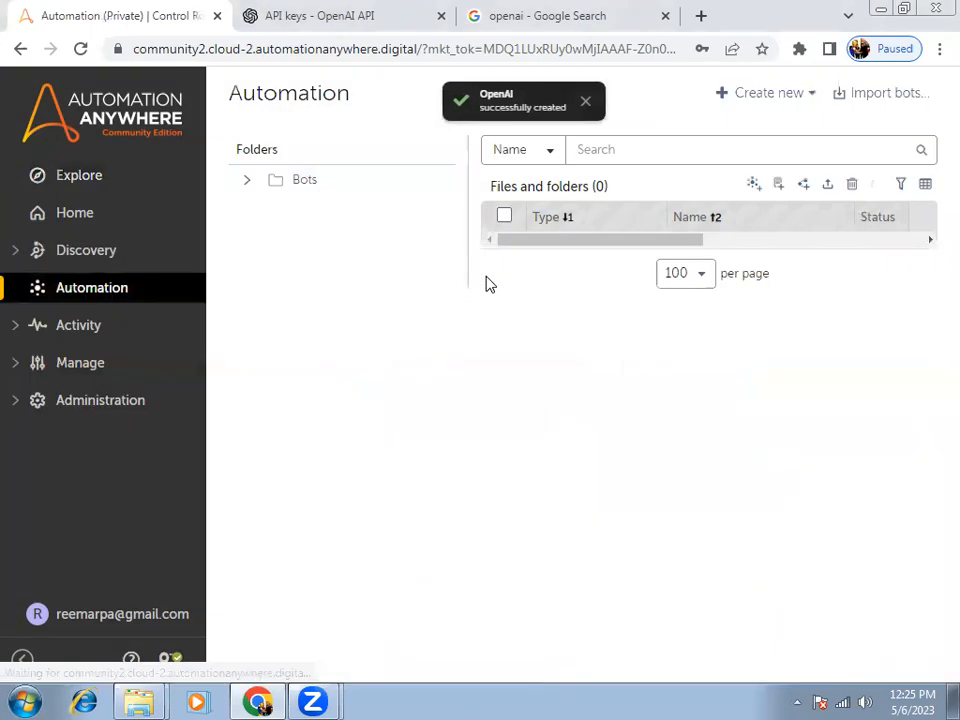
Create a task bot named OpenAI in the \Bots\OpenAI\ folder and open it for editing.
left_click(753, 184)
type("OpenAI")
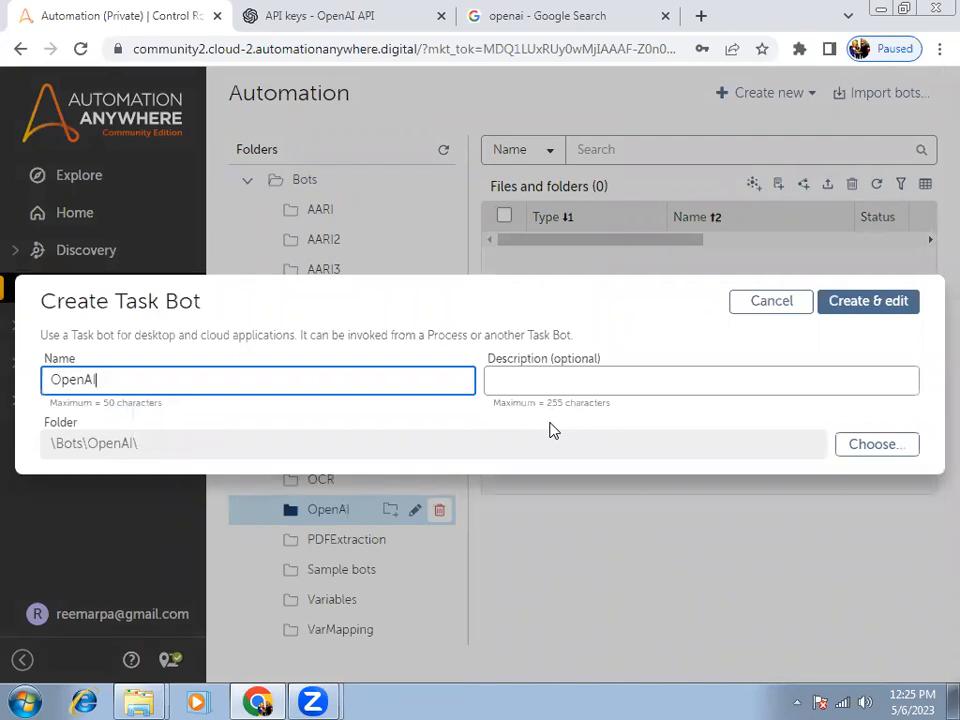
key("Return")
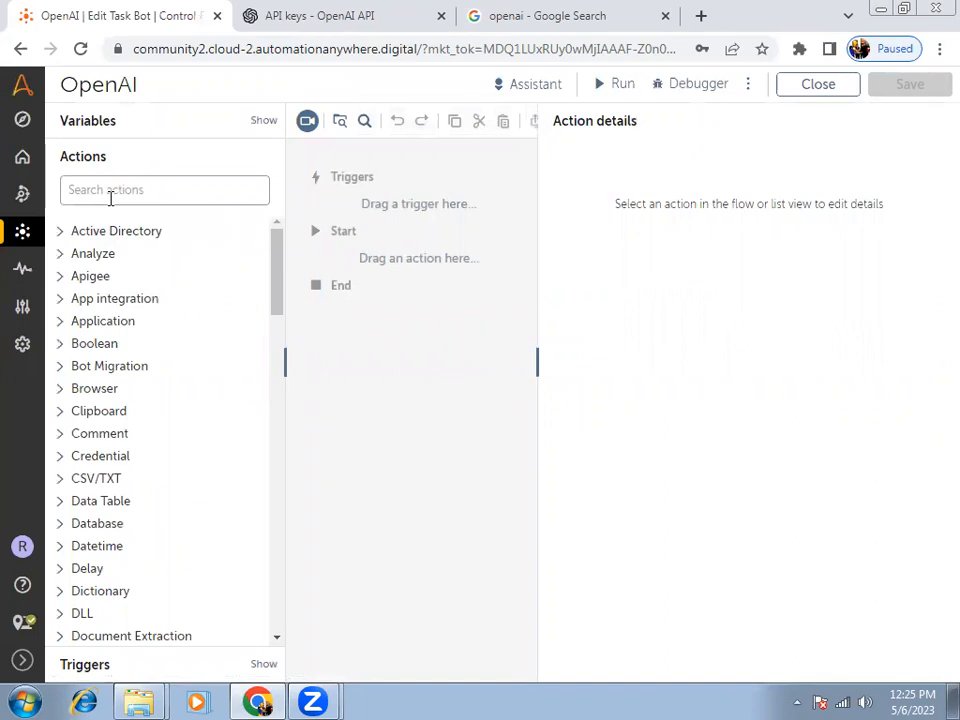
Find the OpenAI actions, add the ChatGPT action between Start and End, and collapse the actions palette.
left_click(128, 189)
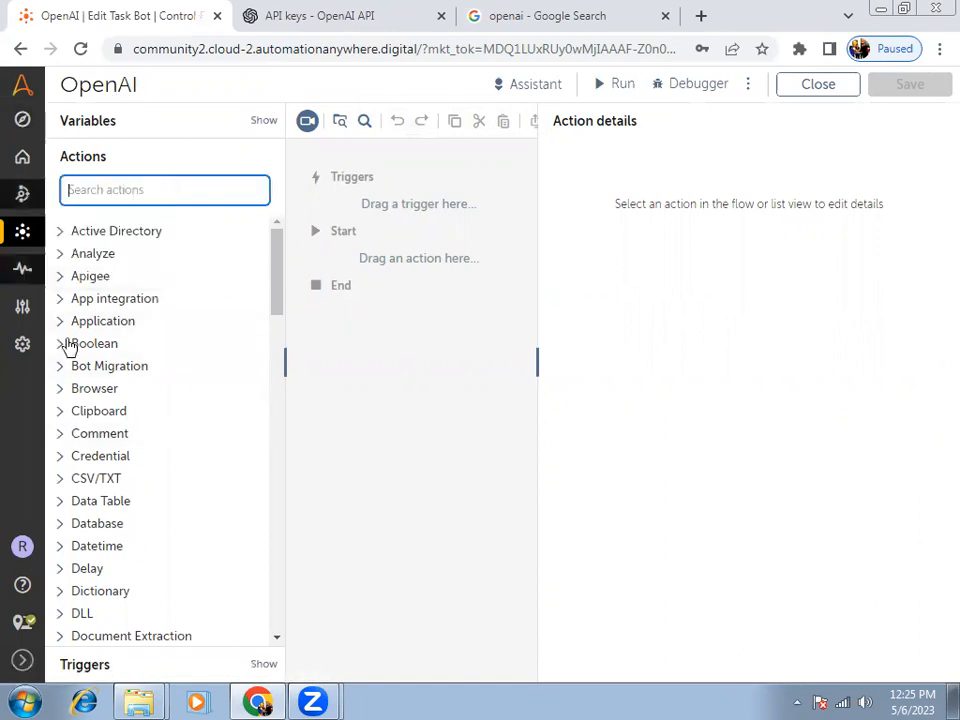
type("openAI")
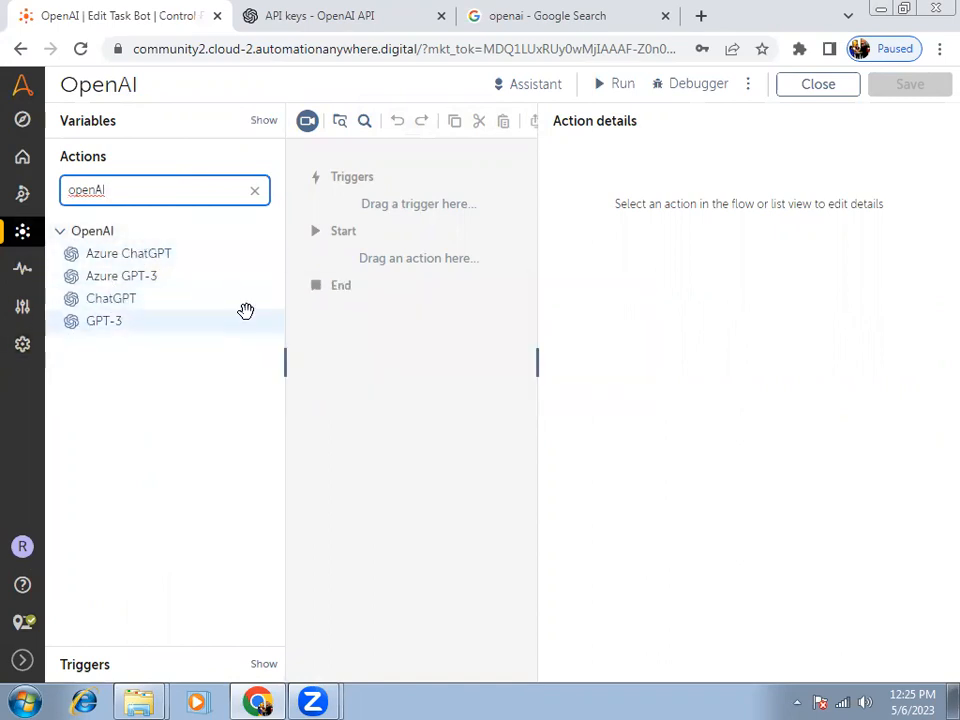
mouse_move(135, 302)
left_click_drag(138, 302, 335, 274)
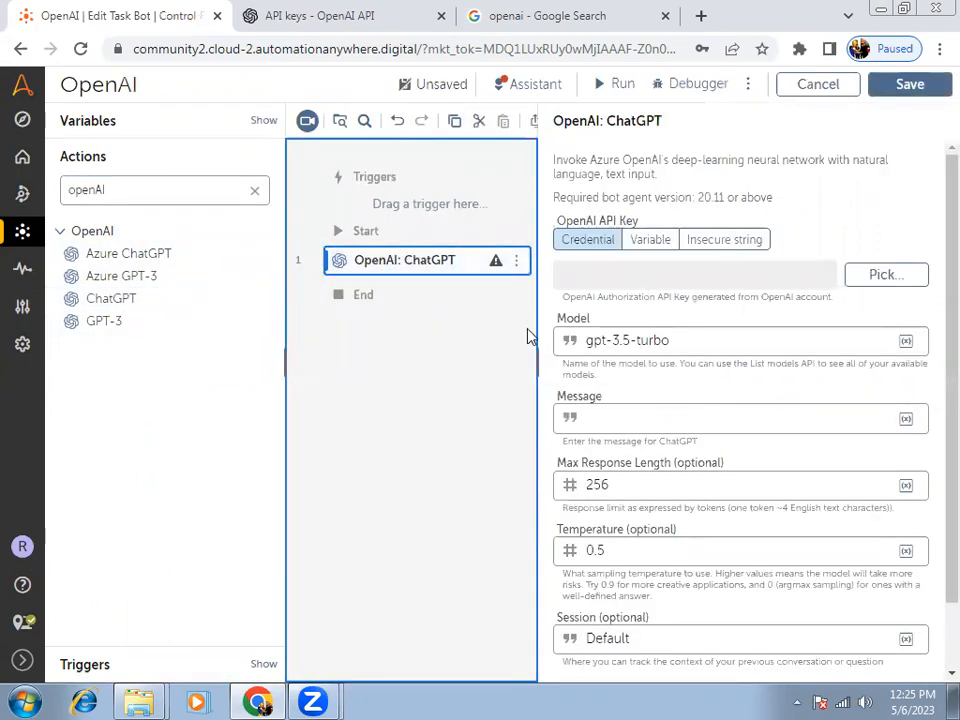
left_click(287, 360)
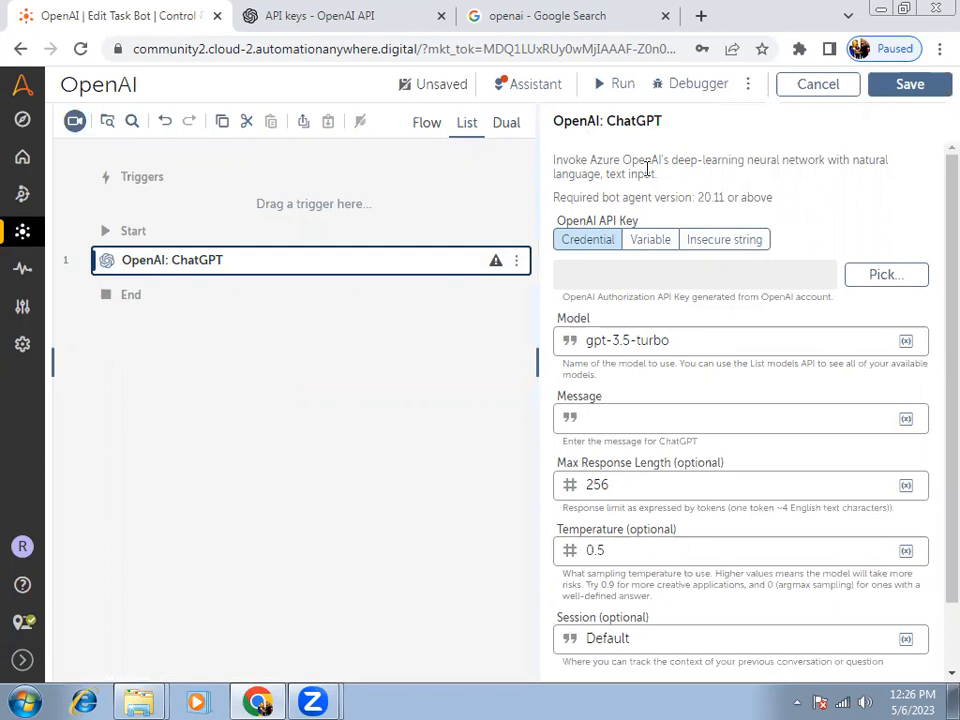
Switch to the Google results for openai and open OpenAI's API Keys page.
left_click(525, 16)
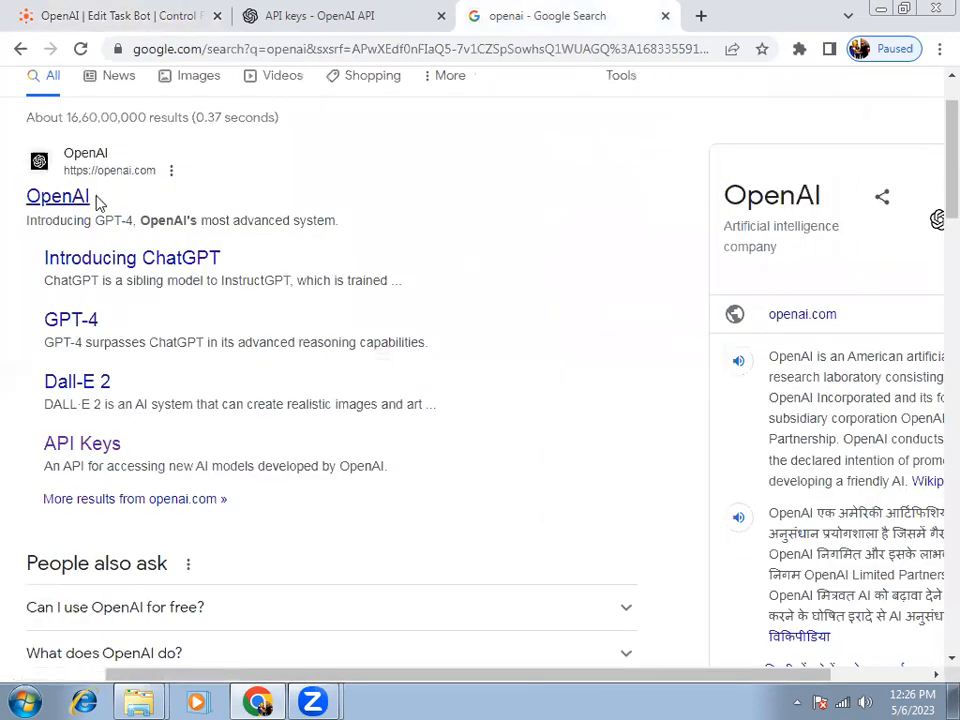
scroll(150, 183, "up", 1)
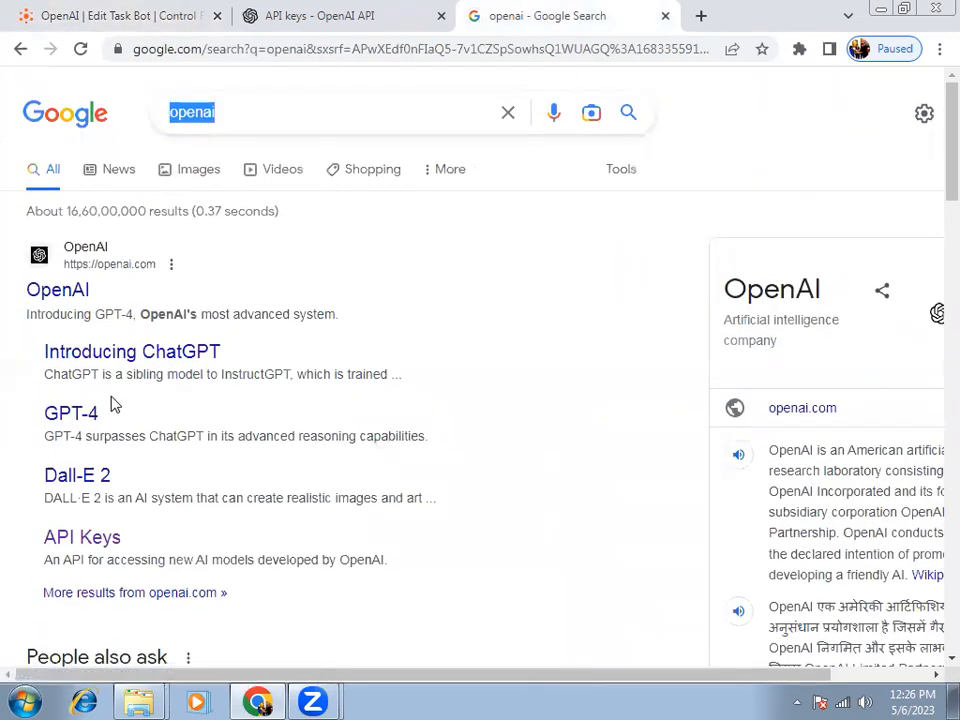
scroll(114, 405, "down", 1)
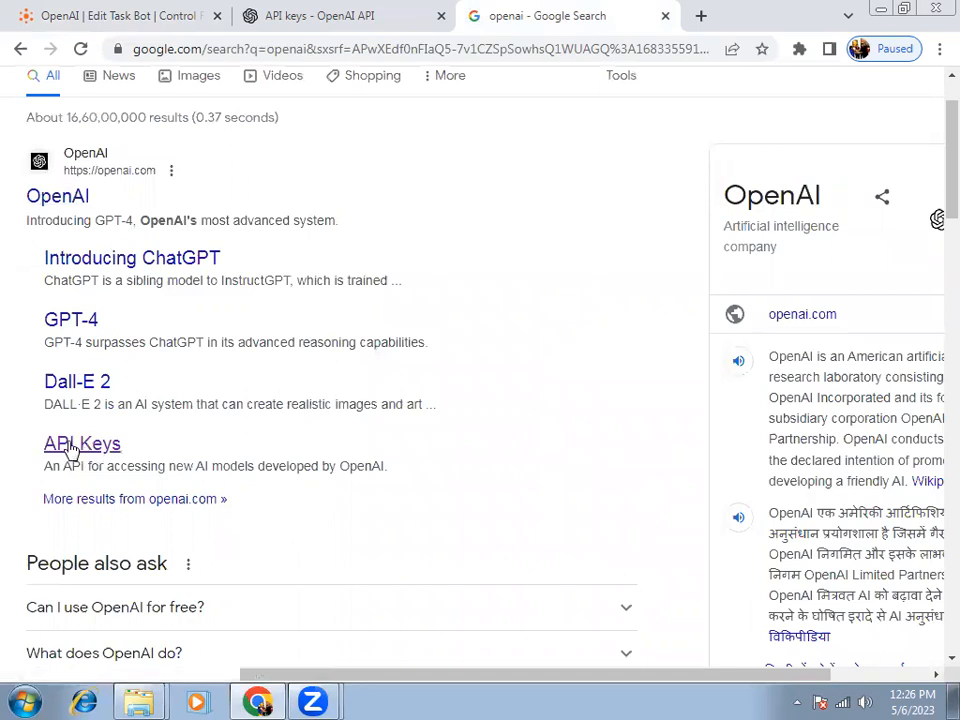
left_click(123, 442)
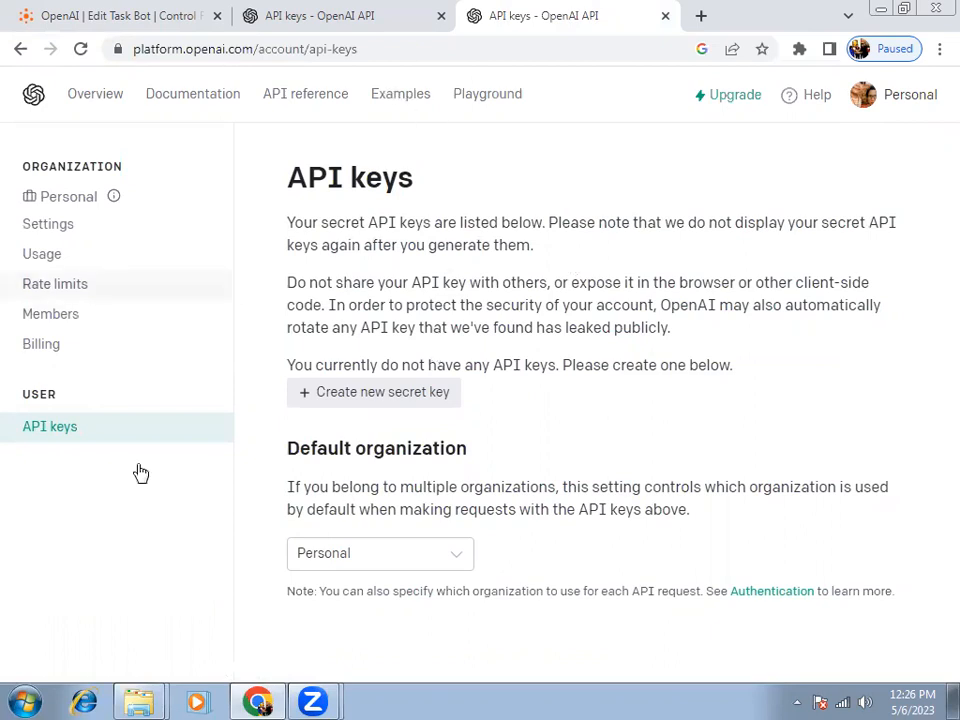
View the API keys page again by way of the account's profile options.
left_click(382, 392)
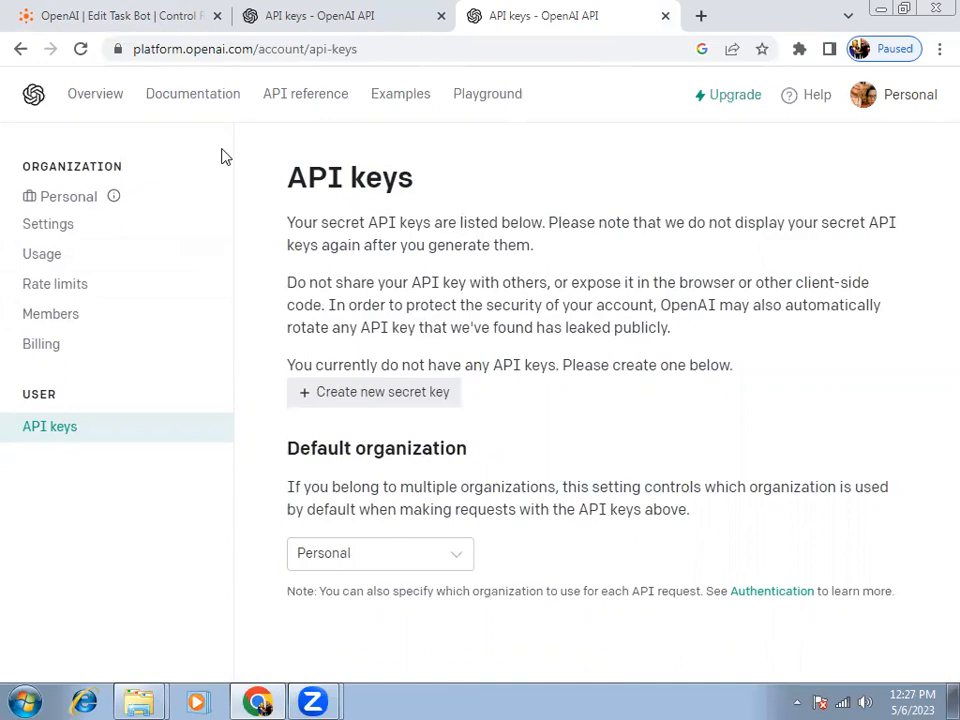
left_click(864, 104)
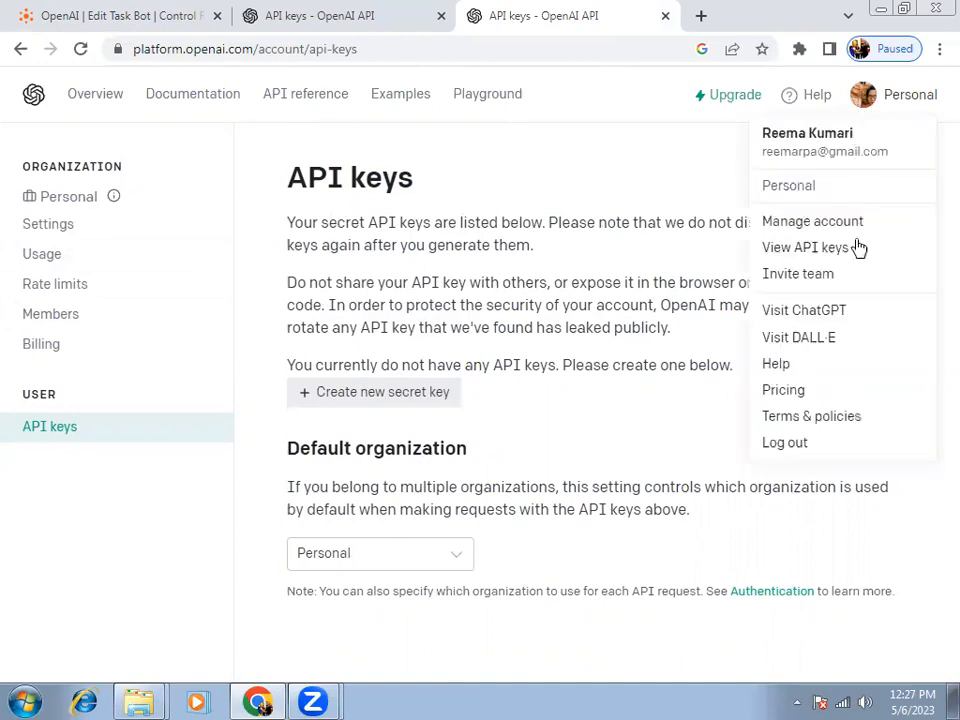
left_click(776, 257)
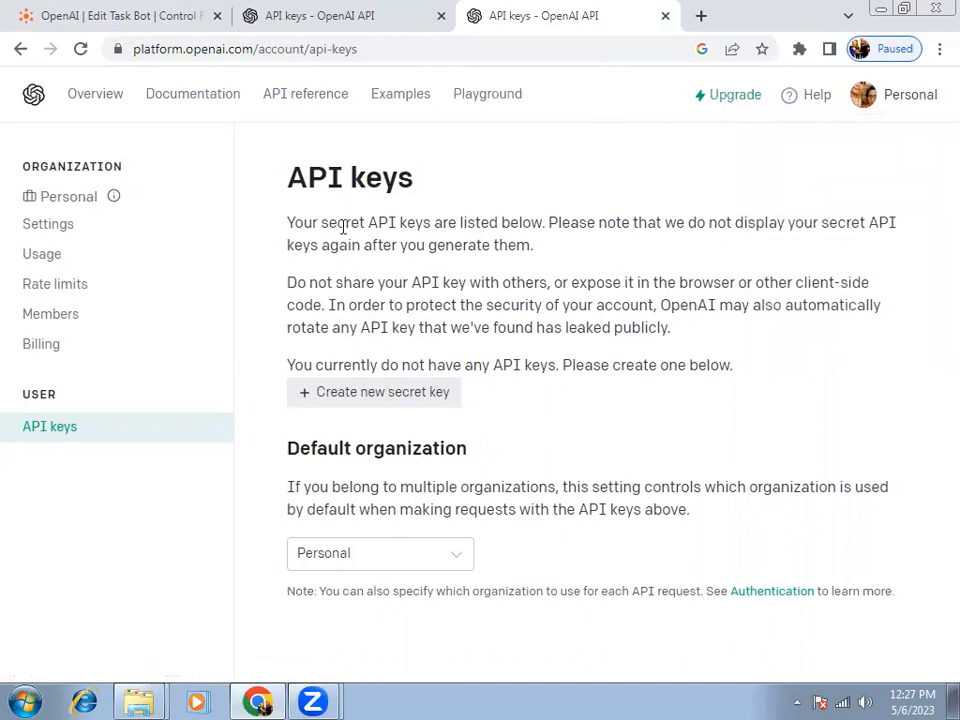
Create a new secret key named MyNewTask and copy the generated API key.
left_click(380, 396)
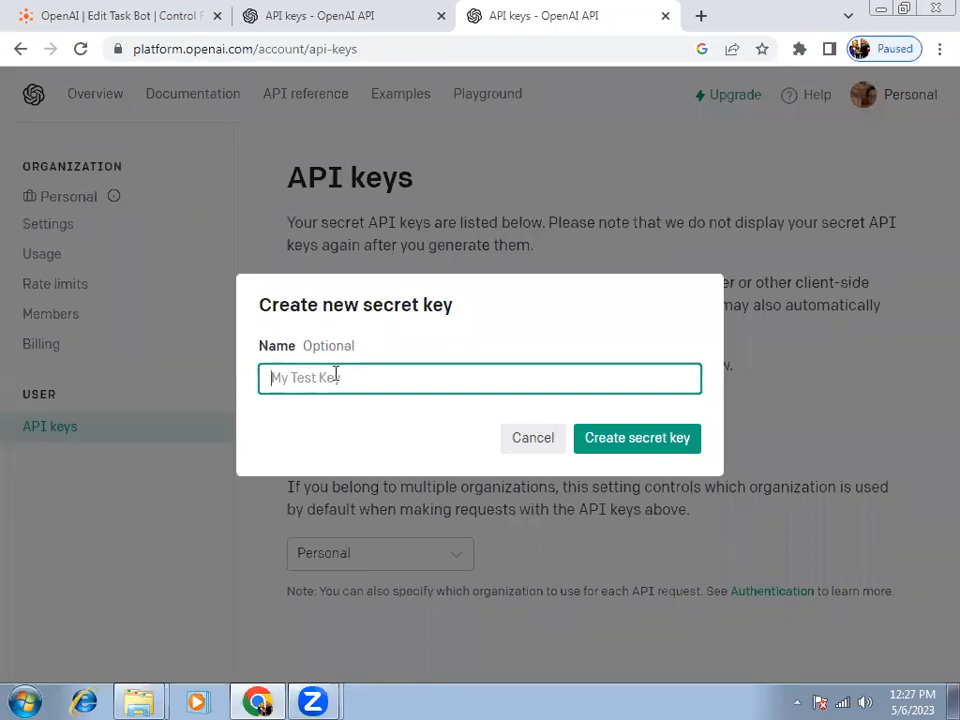
type("MyNewTask")
left_click(641, 440)
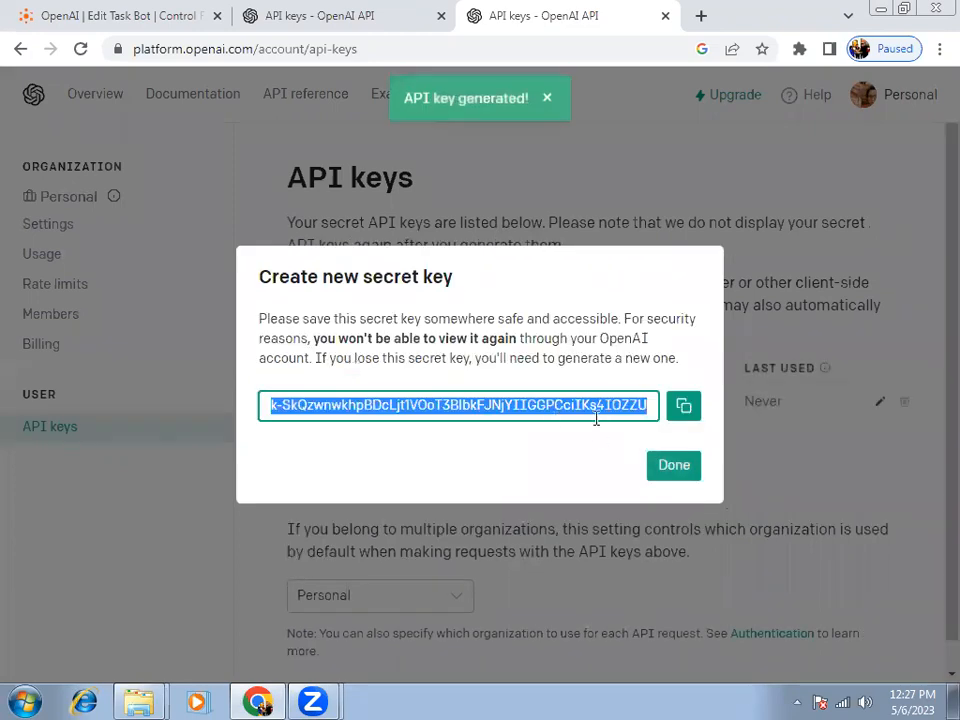
left_click(684, 405)
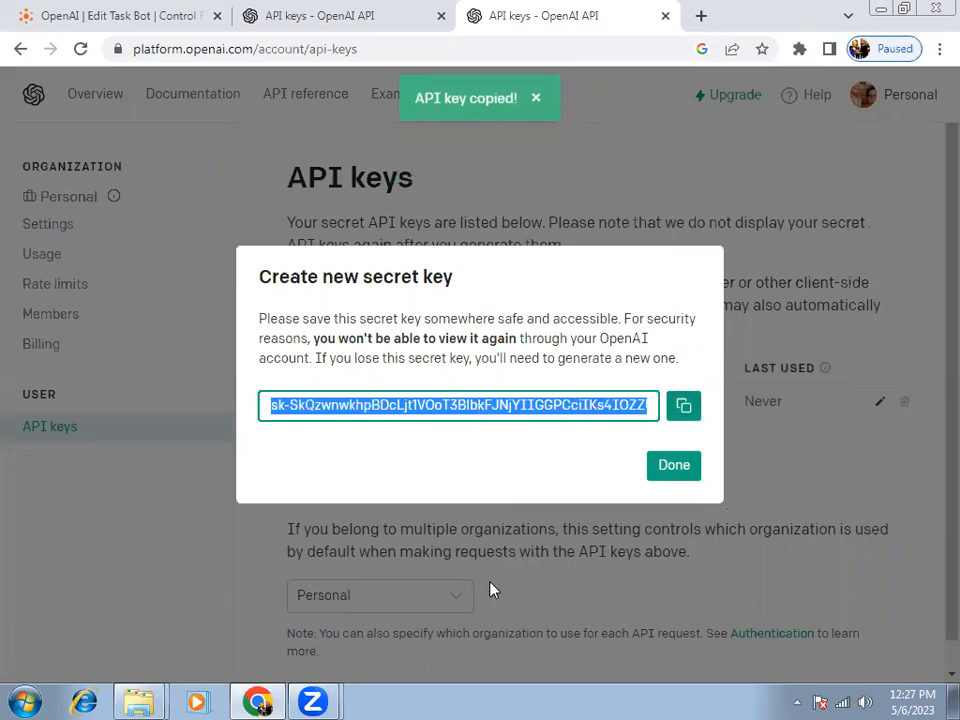
Paste the copied API key into a new Notepad document, minimize it, and finish the secret key dialog.
key("super")
type("no")
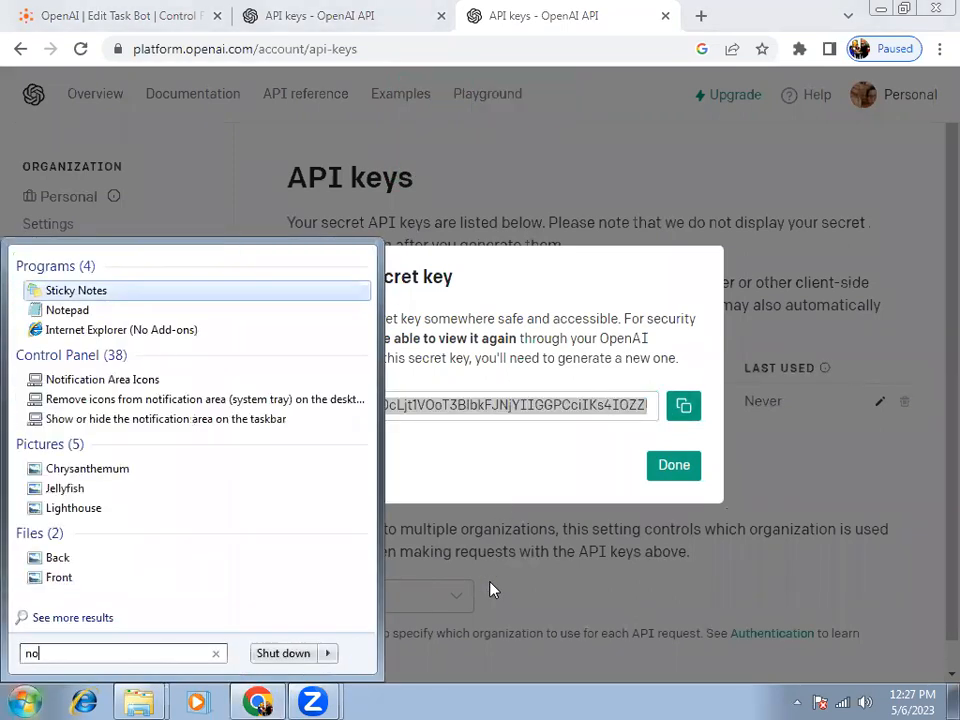
key("Down")
key("Return")
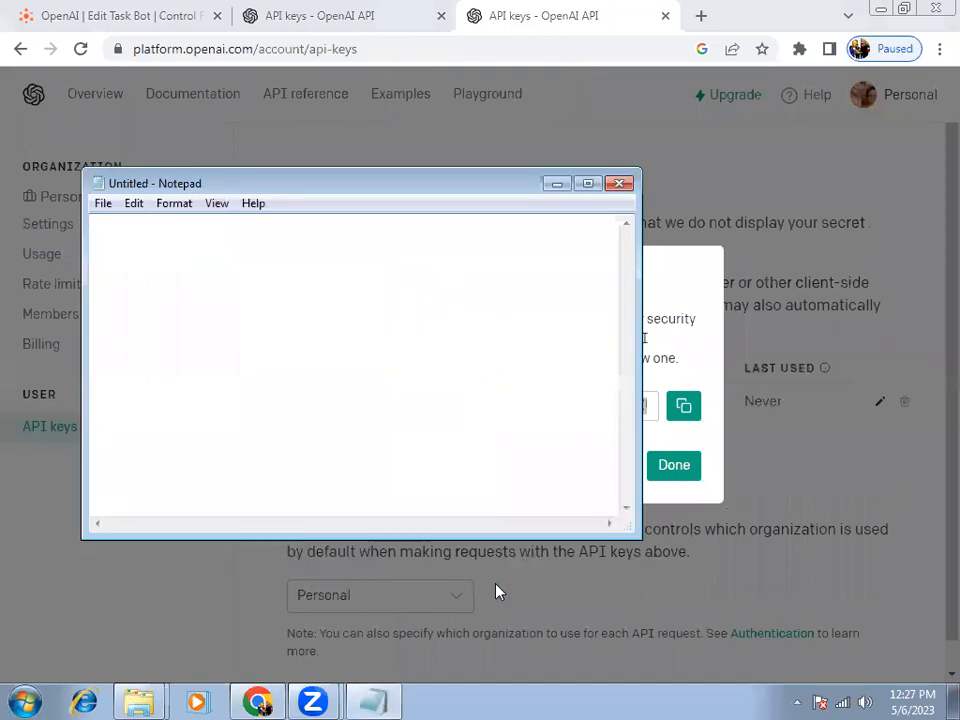
key("ctrl+v")
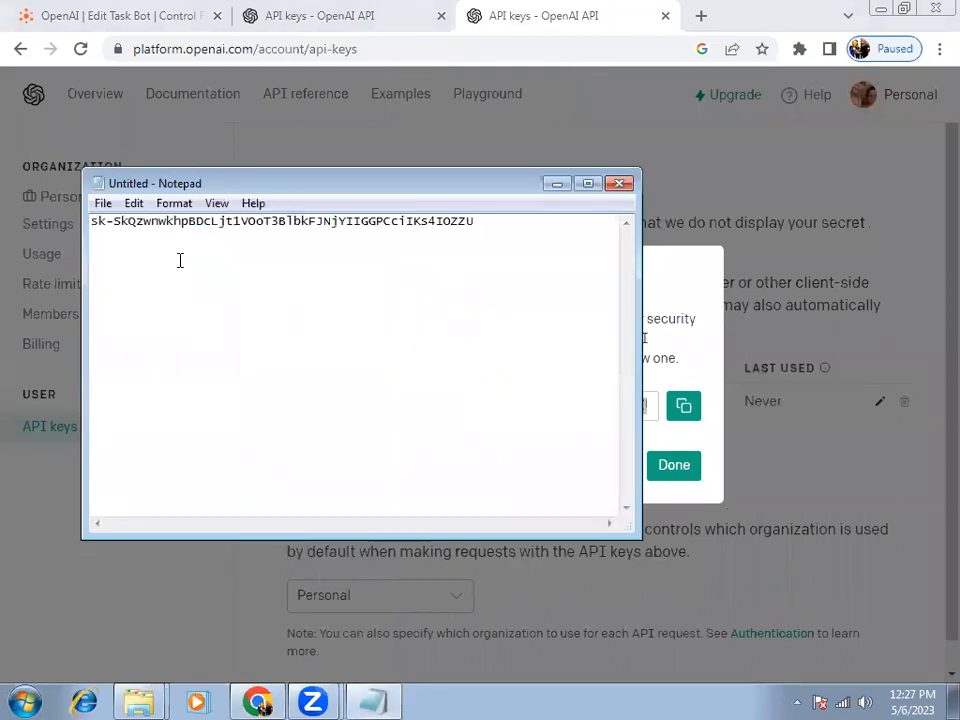
left_click(557, 183)
left_click(670, 466)
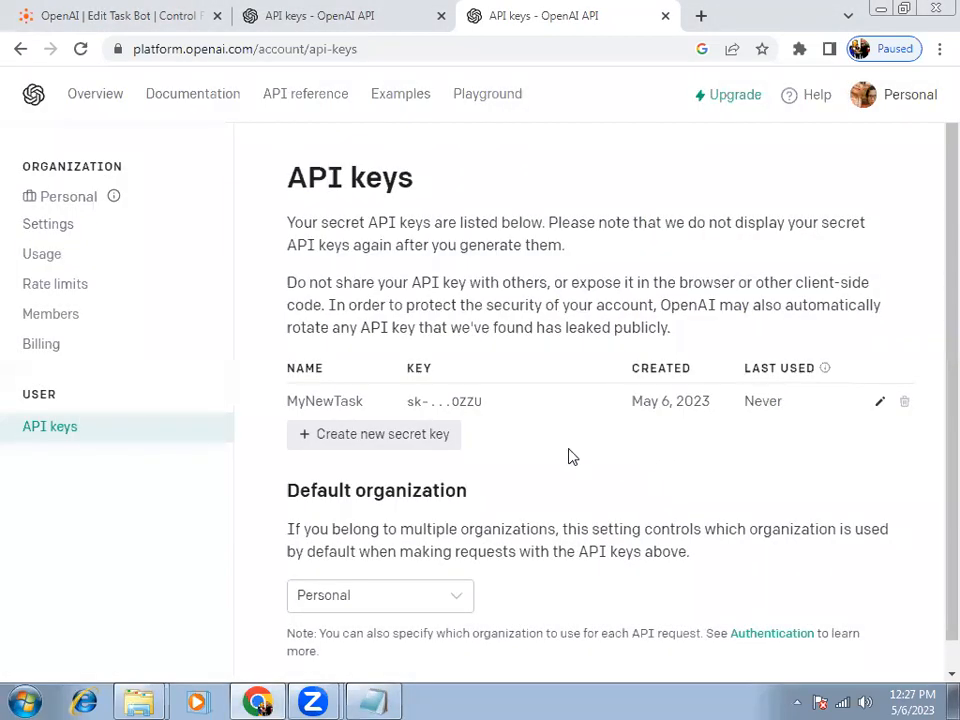
Compare the API key saved in Notepad with the shortened MyNewTask key in the API keys list.
left_click(377, 699)
left_click(387, 700)
left_click_drag(411, 403, 481, 398)
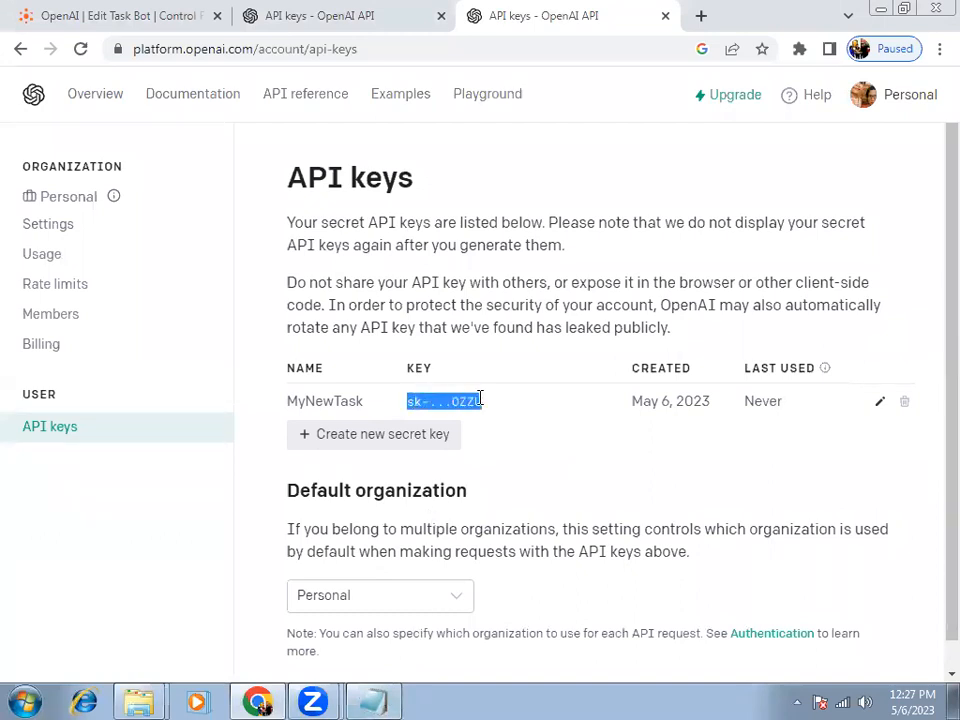
left_click(394, 700)
left_click(392, 700)
Return to the OpenAI task bot and set the ChatGPT action's OpenAI API Key to be supplied as an Insecure string.
left_click(57, 20)
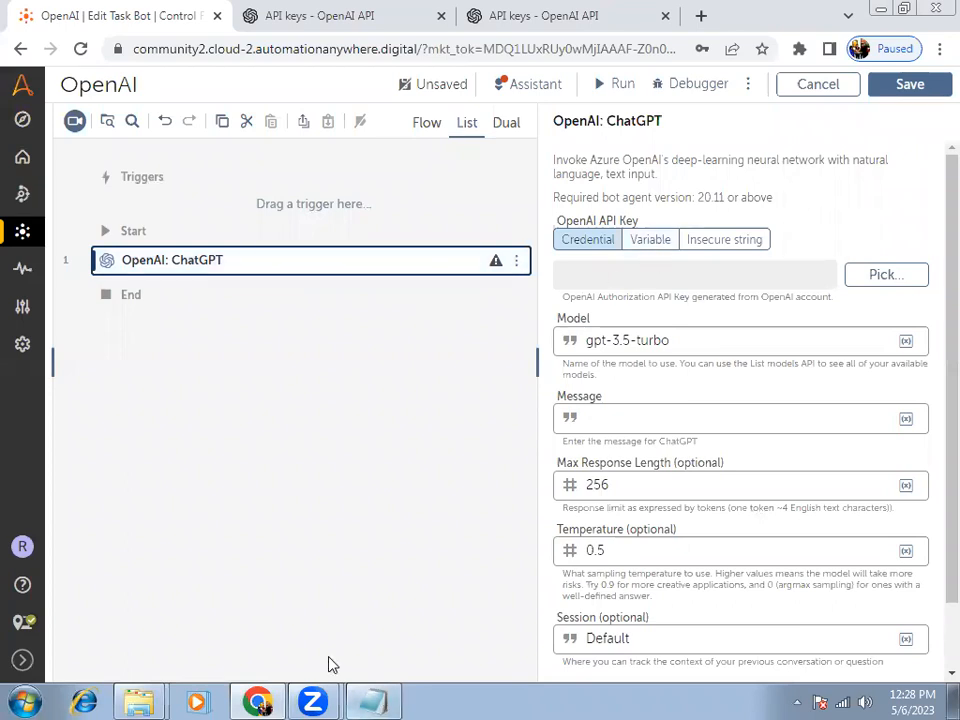
left_click(372, 700)
left_click(372, 700)
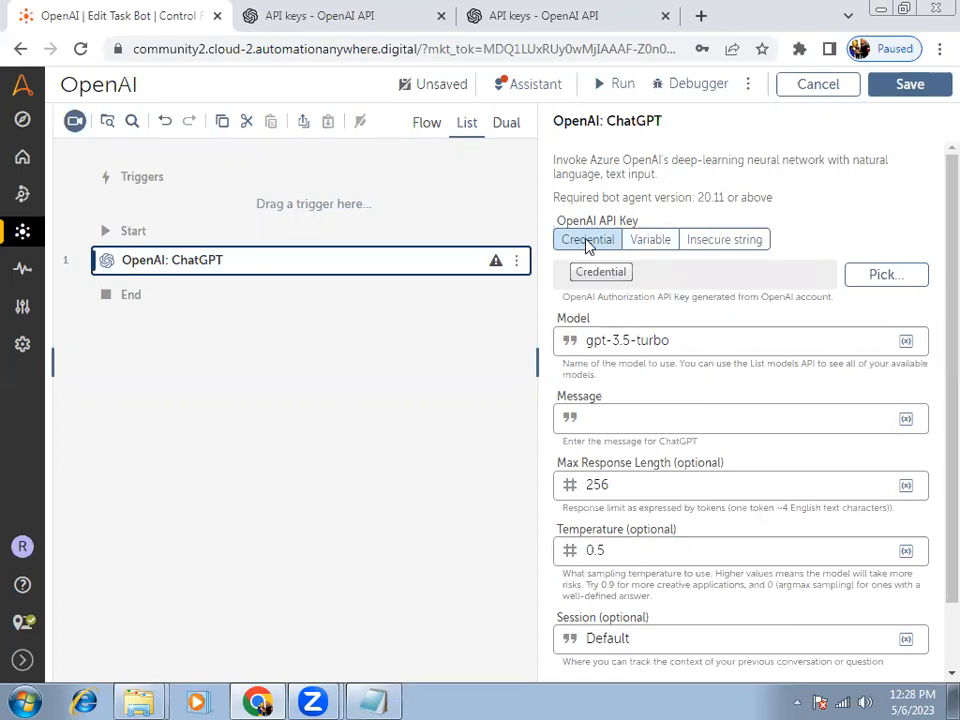
left_click(394, 699)
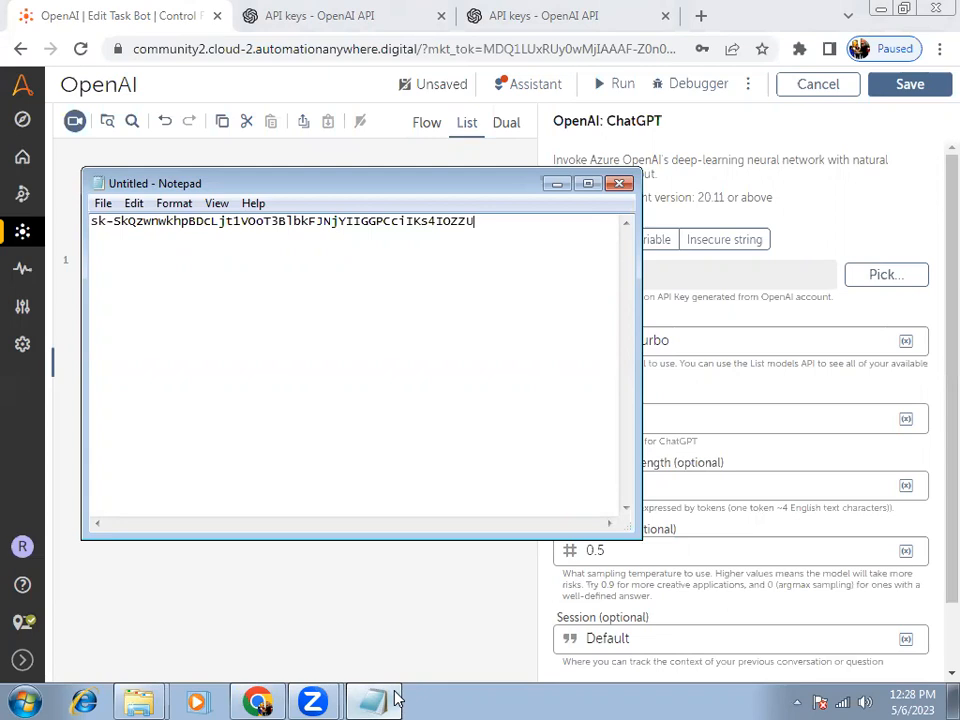
left_click(531, 549)
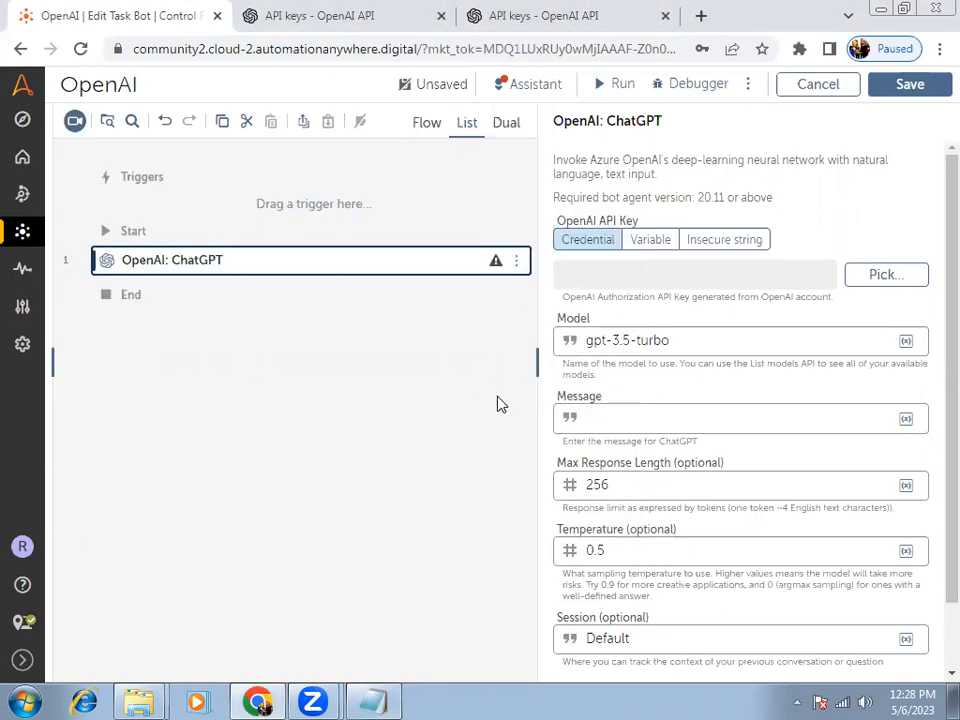
left_click(727, 241)
left_click(372, 699)
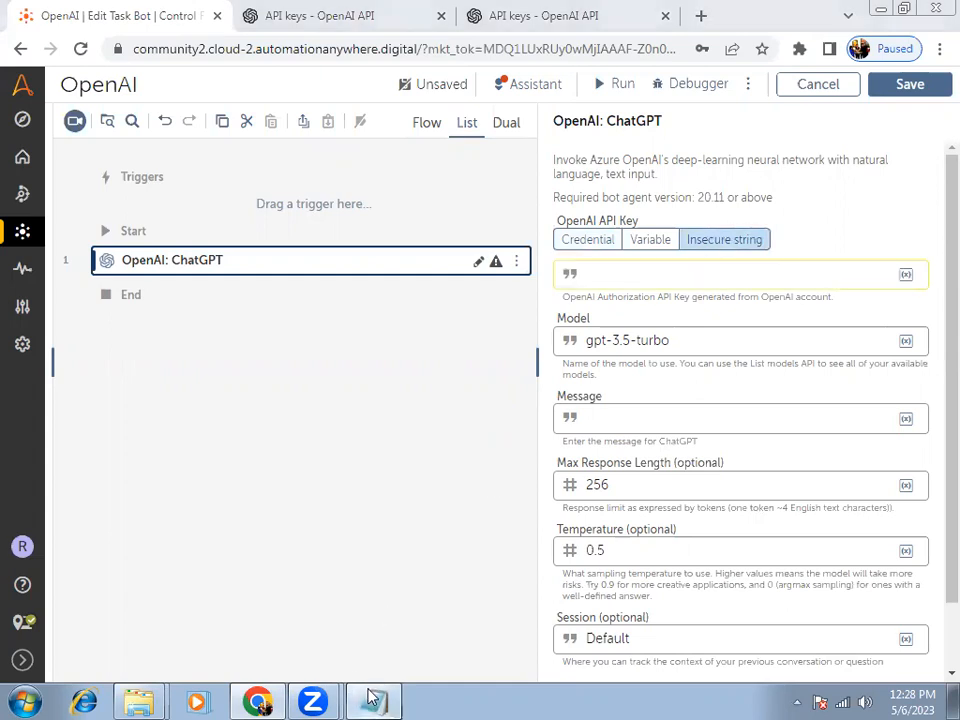
left_click(372, 699)
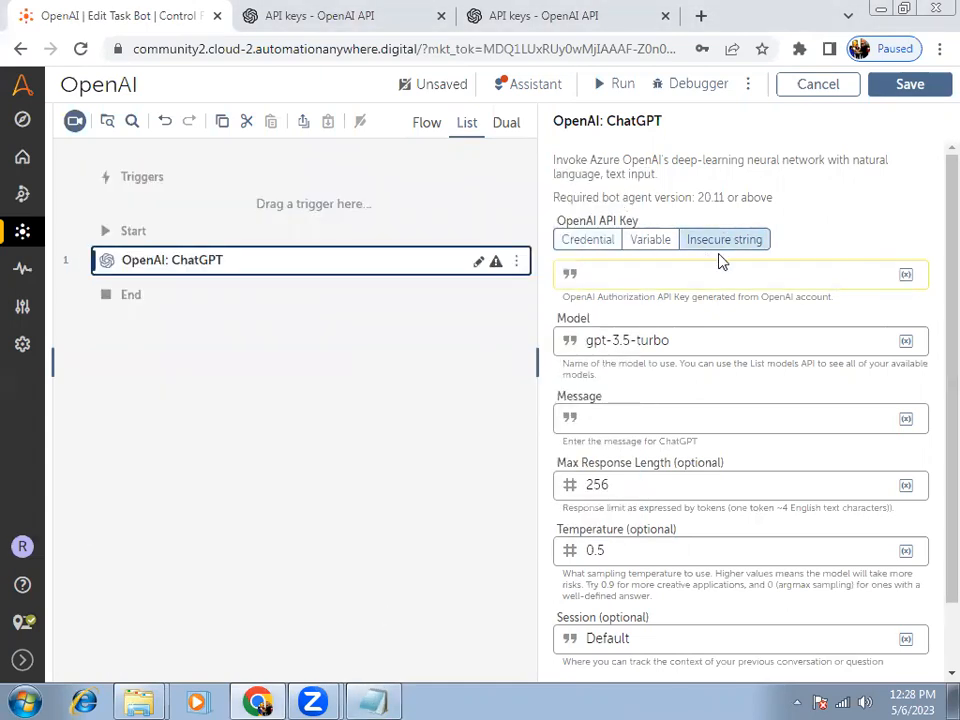
Paste the copied OpenAI API key into the ChatGPT action's OpenAI API Key field.
left_click(680, 277)
key("ctrl+v")
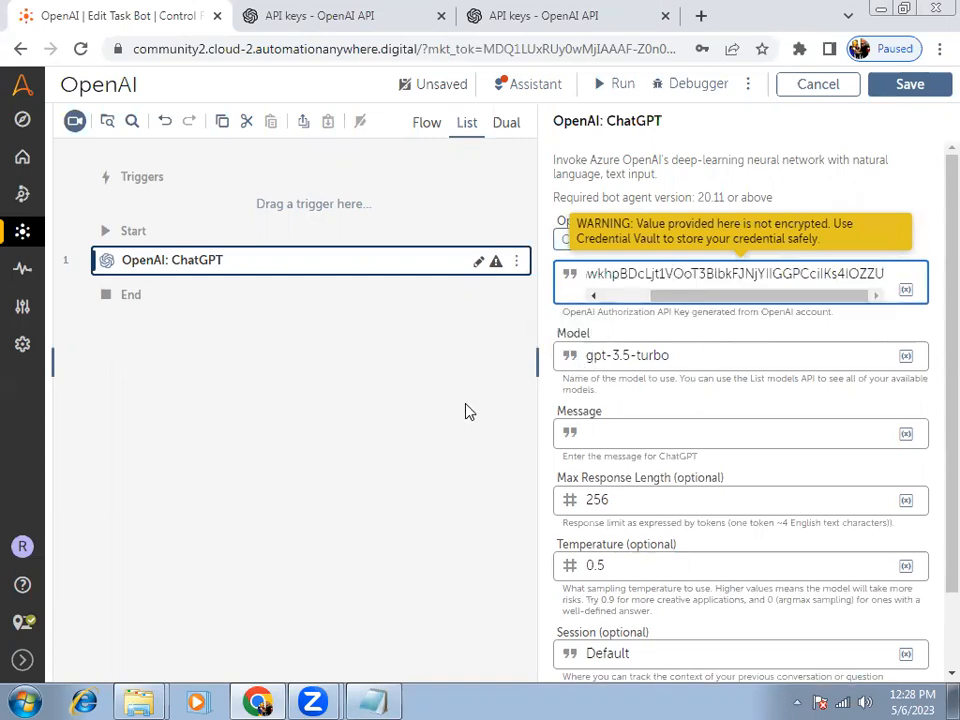
Examine the OpenAI documentation's Models page for available model names, including the GPT-4 and GPT-3.5 sections, to compare with the action's model.
left_click_drag(691, 360, 561, 390)
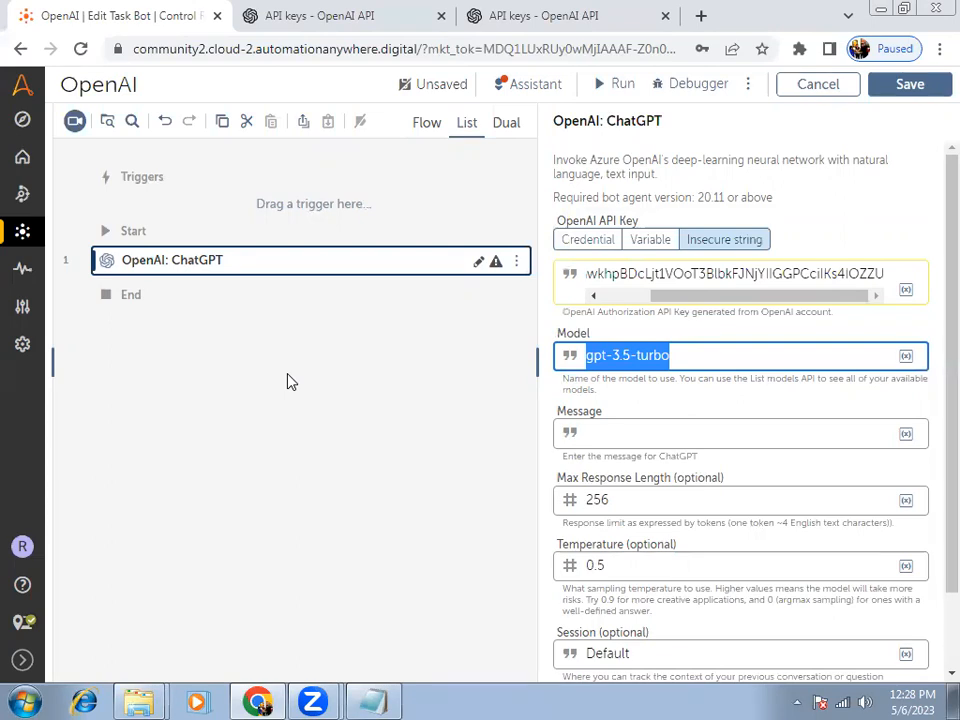
key("ctrl+Tab")
key("ctrl+Tab")
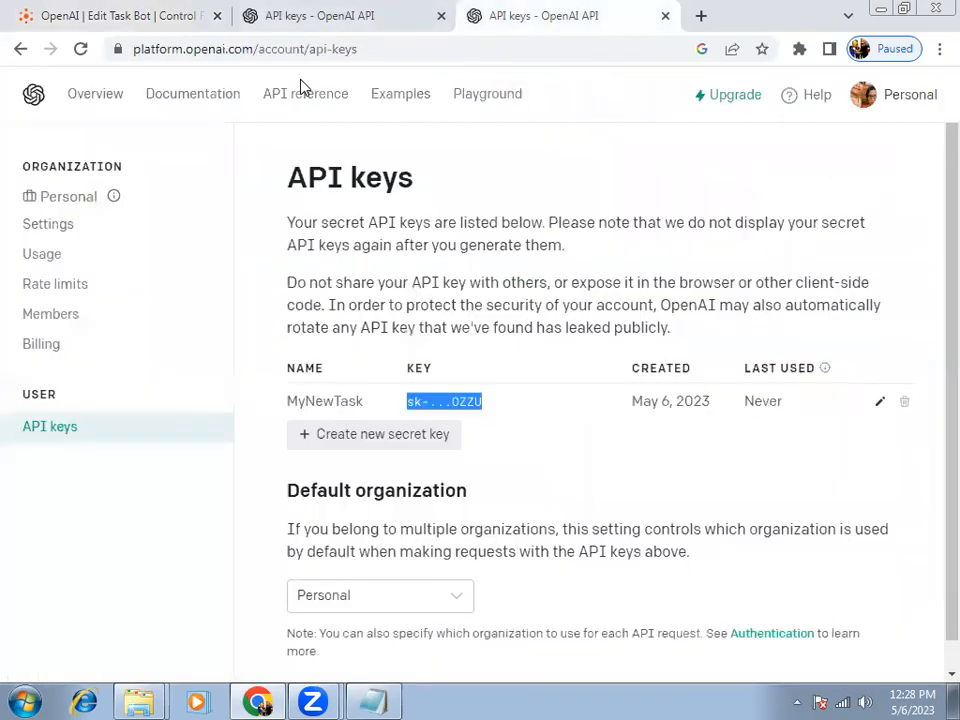
left_click(191, 110)
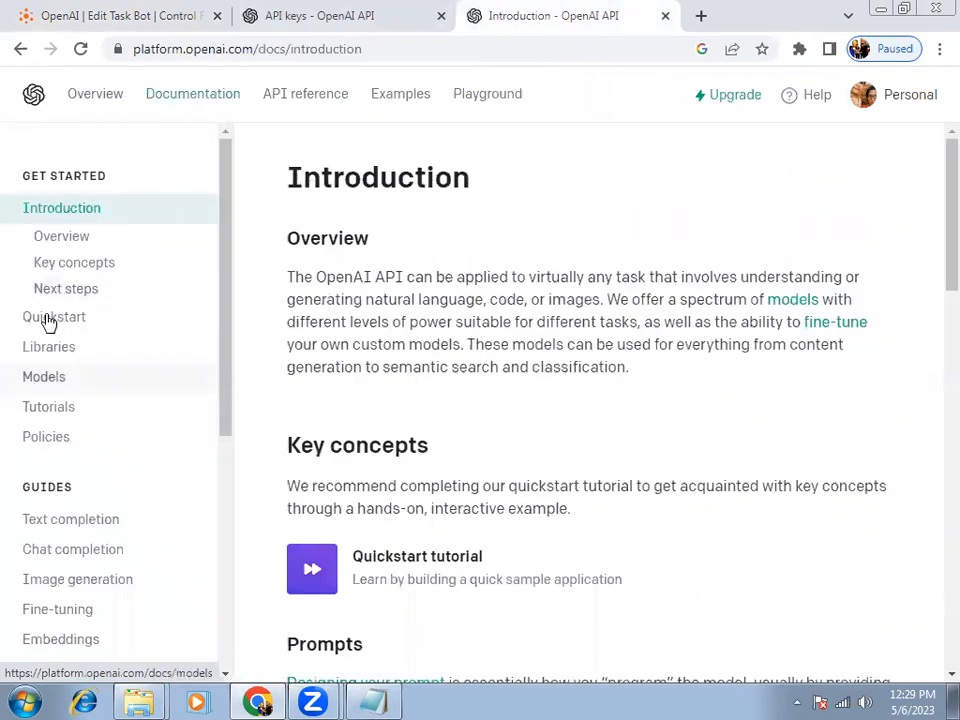
left_click(66, 383)
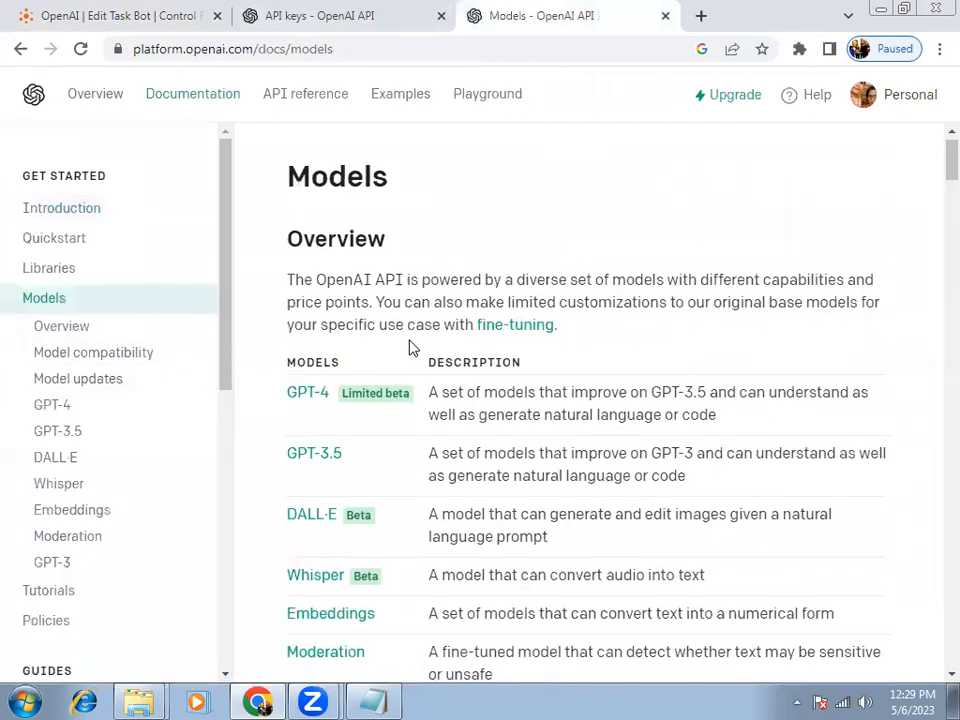
scroll(411, 347, "down", 3)
scroll(411, 347, "down", 10)
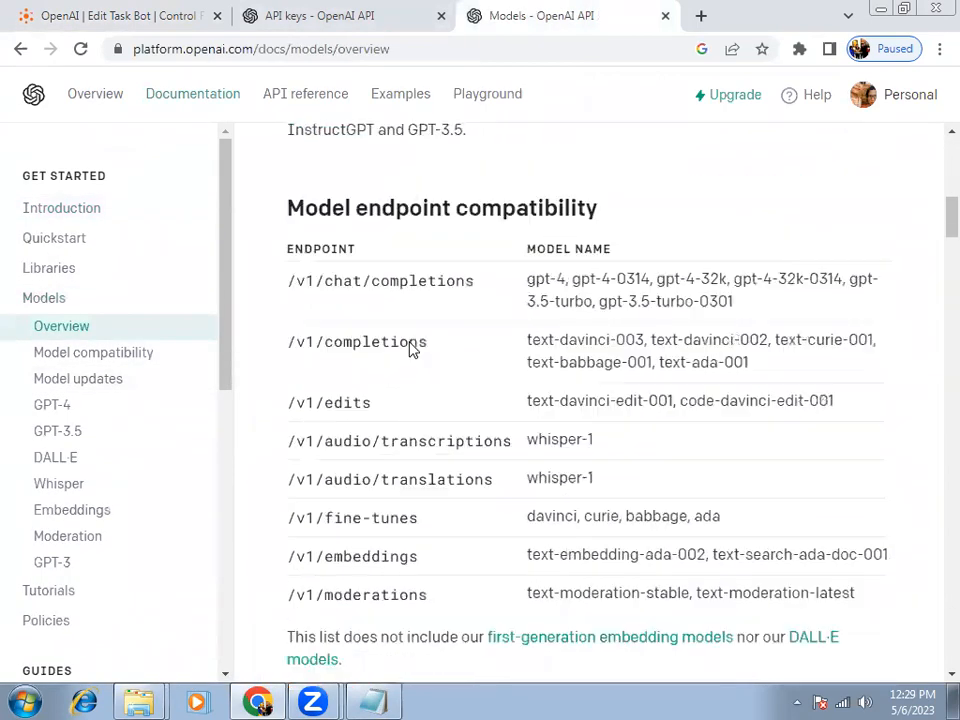
scroll(411, 343, "down", 4)
scroll(354, 347, "up", 2)
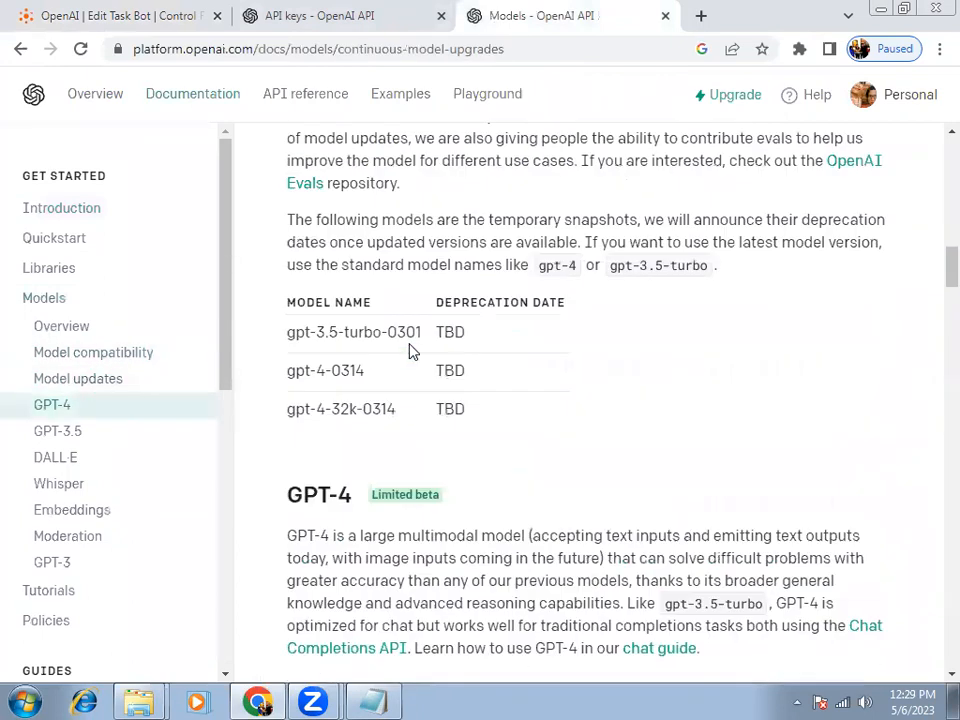
scroll(417, 395, "down", 8)
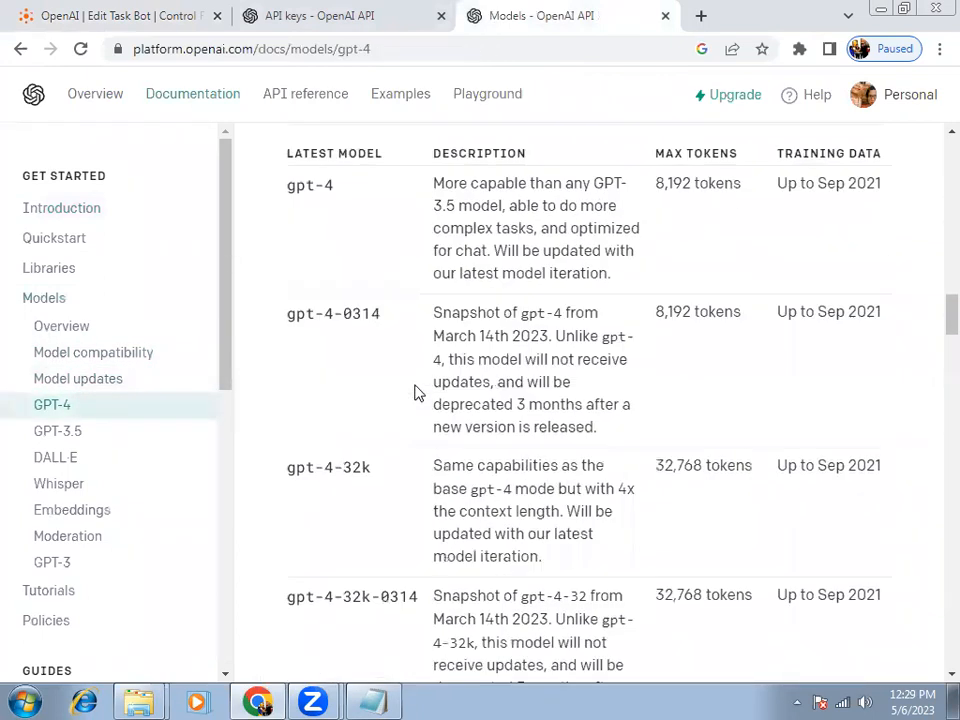
scroll(347, 454, "down", 3)
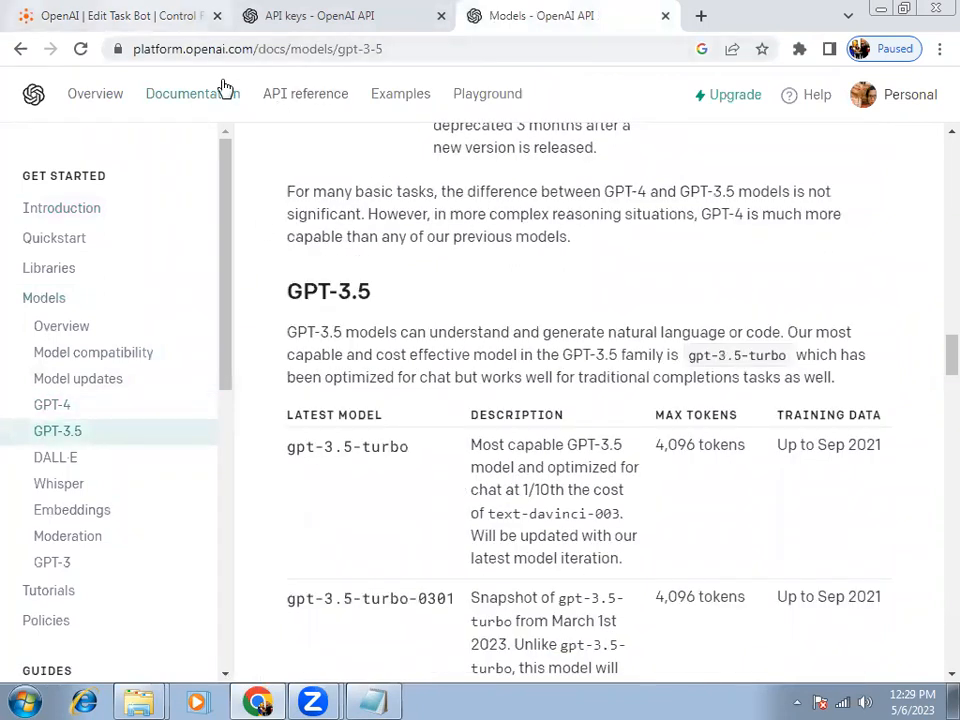
Return to the task bot and set the ChatGPT action's message to "What is RPA?".
left_click(130, 15)
left_click_drag(676, 362, 586, 357)
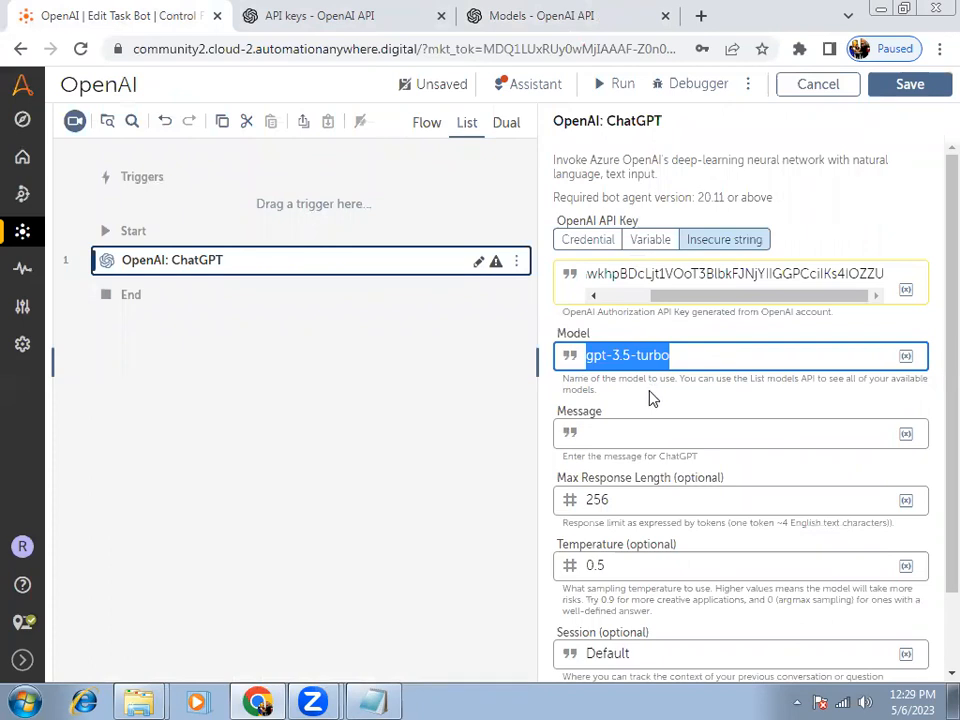
left_click(617, 434)
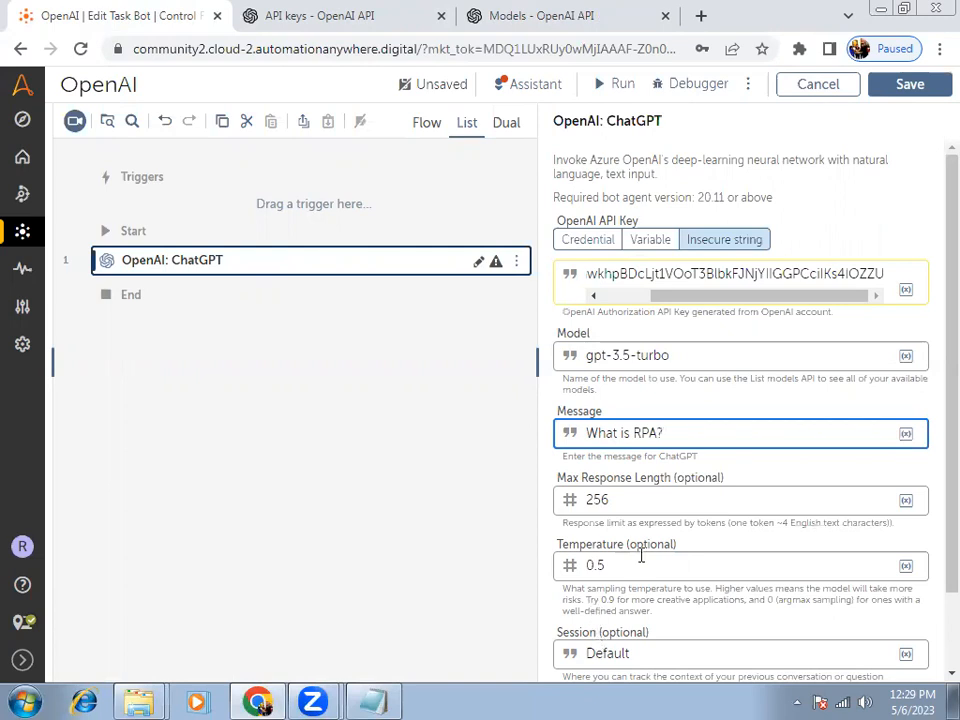
Create a string variable named ChatGPTResponse and assign it to the ChatGPT action's returned response text.
scroll(619, 553, "down", 2)
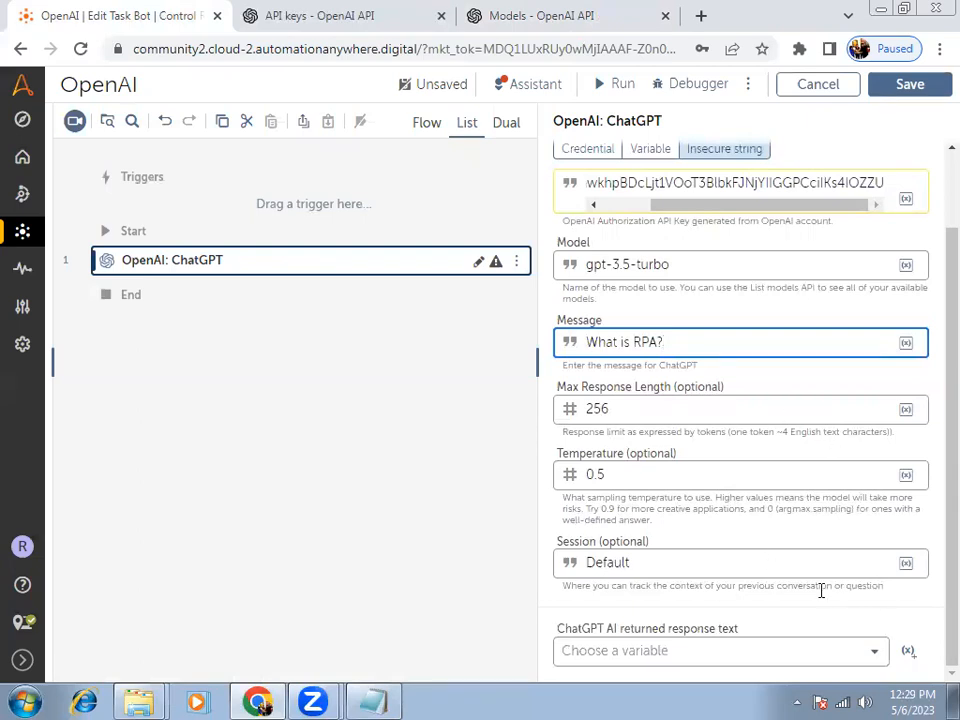
left_click(908, 652)
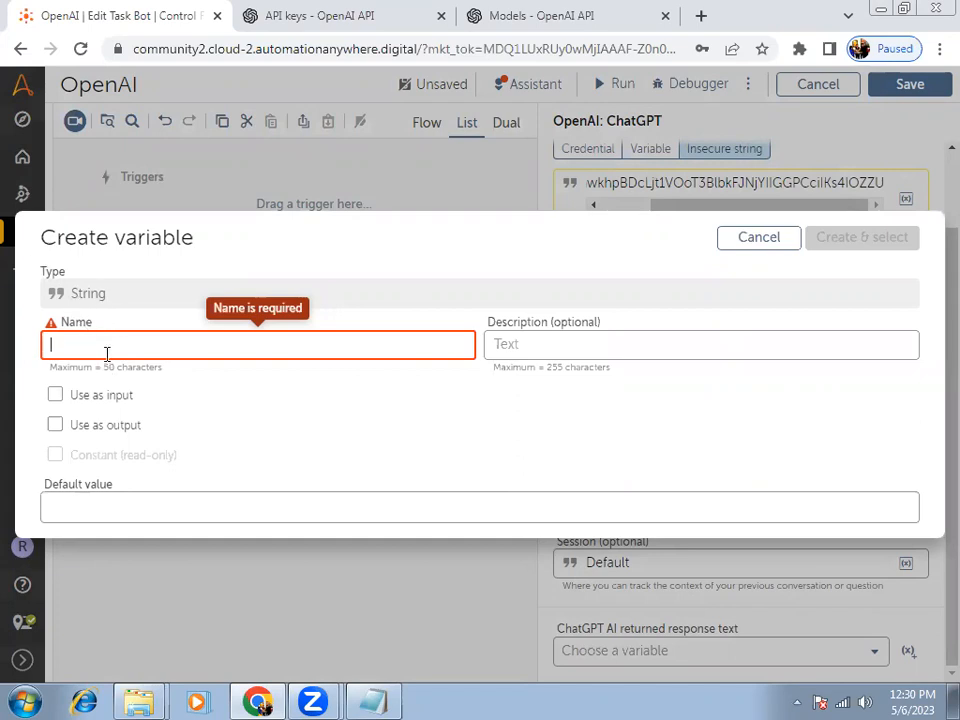
type("ChatGPTResponse")
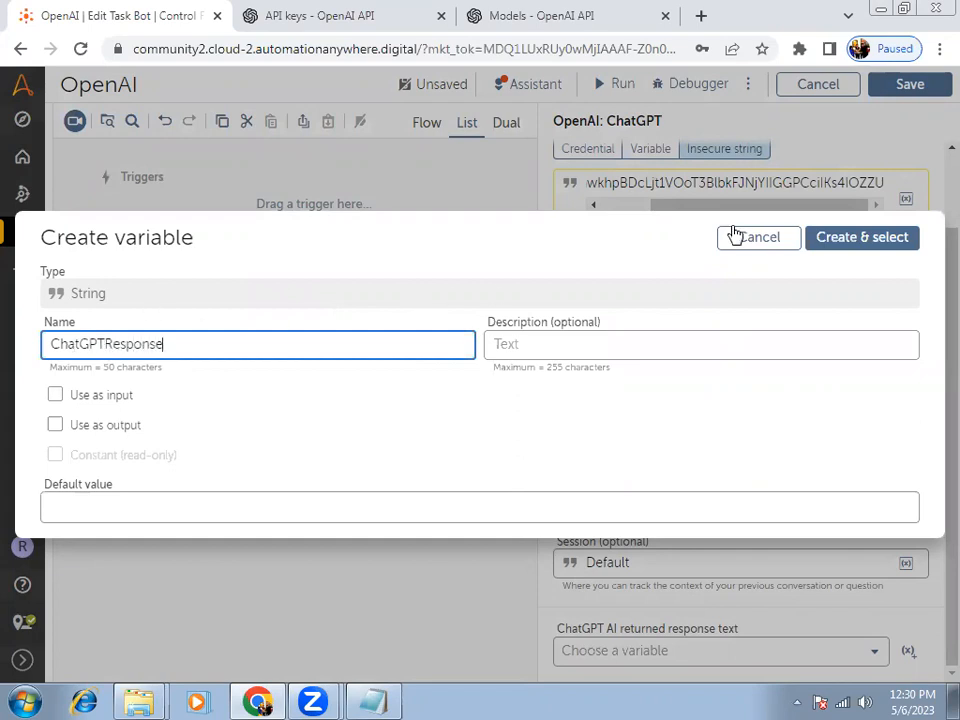
left_click(855, 239)
left_click(208, 268)
left_click(208, 268)
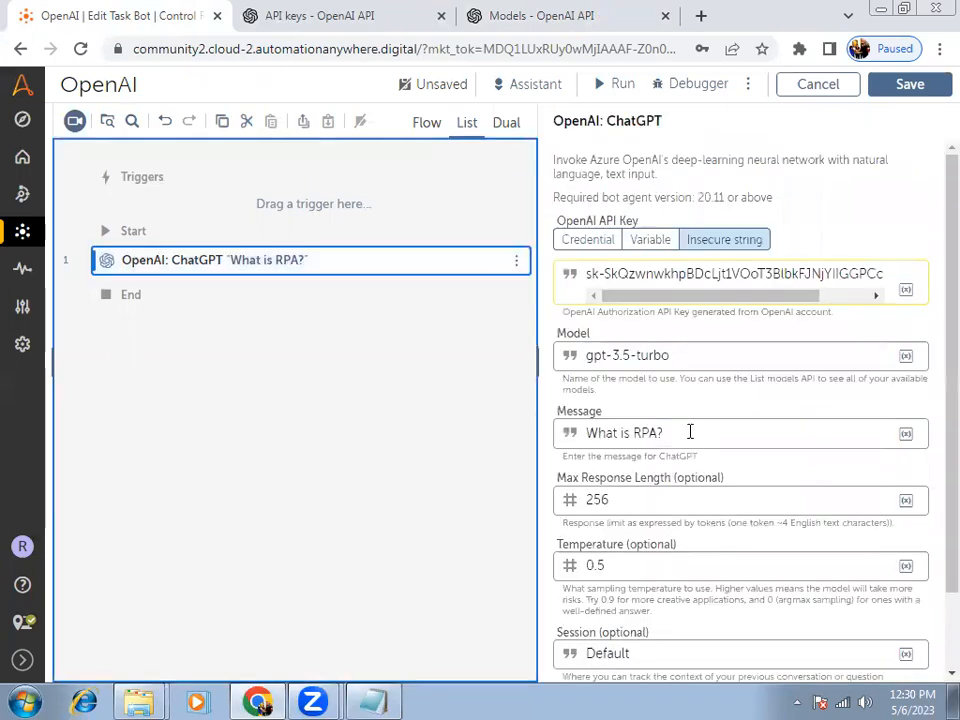
triple_click(690, 432)
scroll(643, 630, "down", 1)
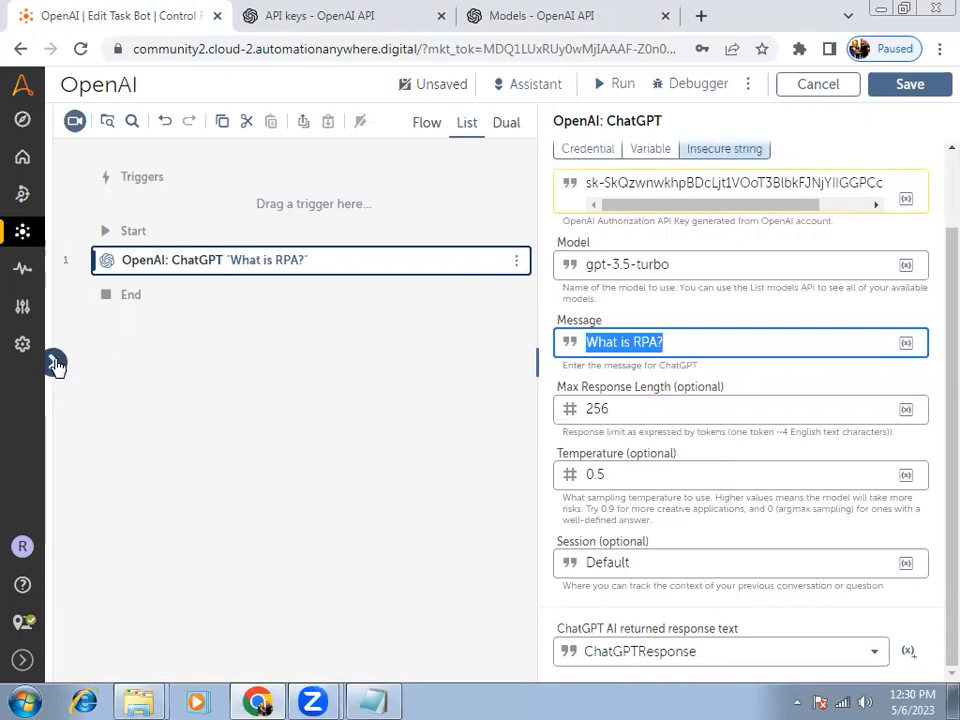
Find the Message box action and add it to the bot after the ChatGPT action.
left_click(55, 366)
left_click(231, 194)
type("message")
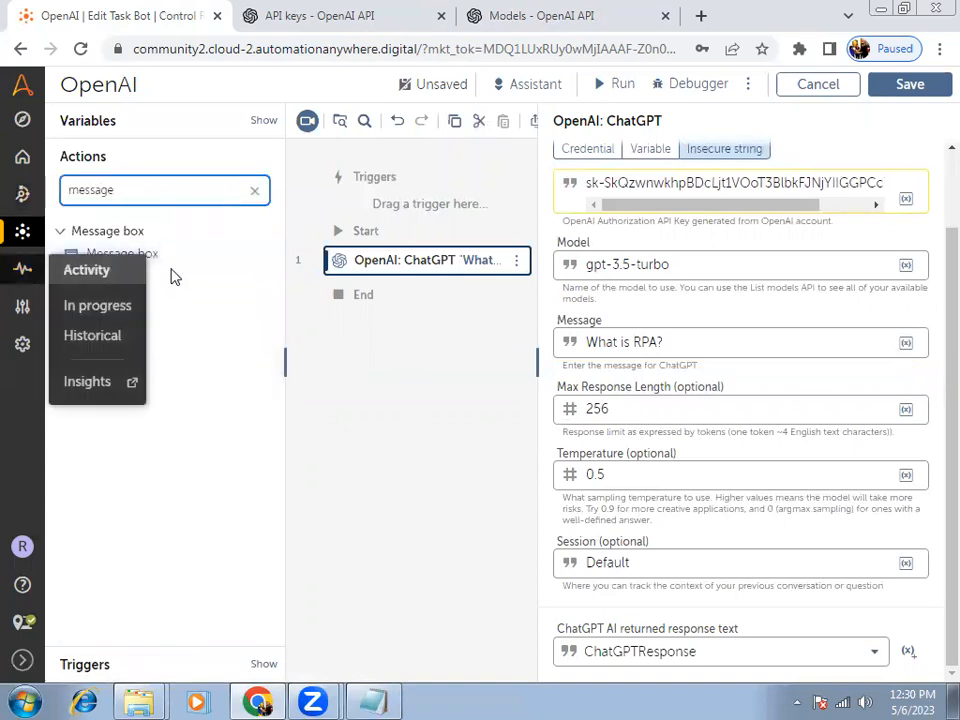
left_click_drag(169, 255, 360, 300)
Insert the ChatGPTResponse variable as the message box's message to display and save the bot.
left_click(647, 288)
left_click(918, 282)
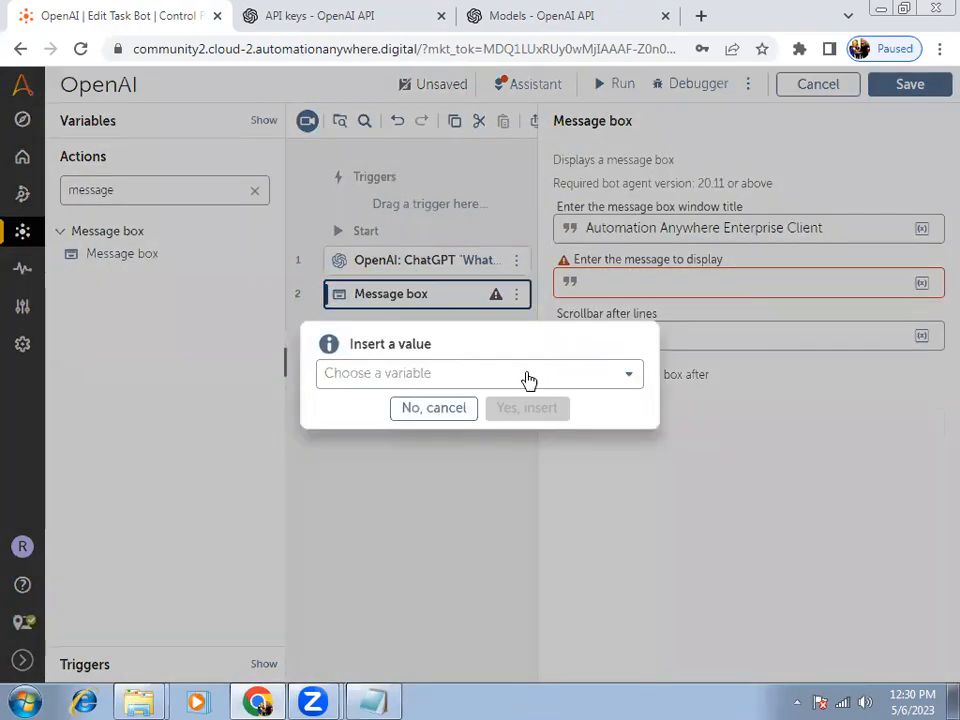
left_click(529, 381)
left_click(381, 495)
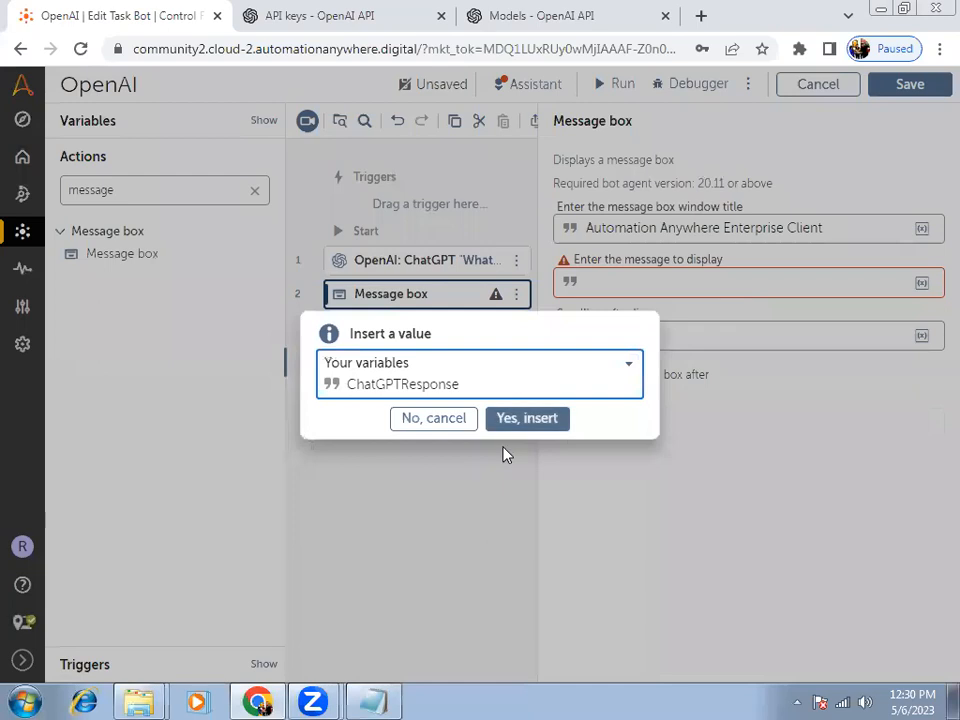
left_click(508, 423)
left_click(877, 92)
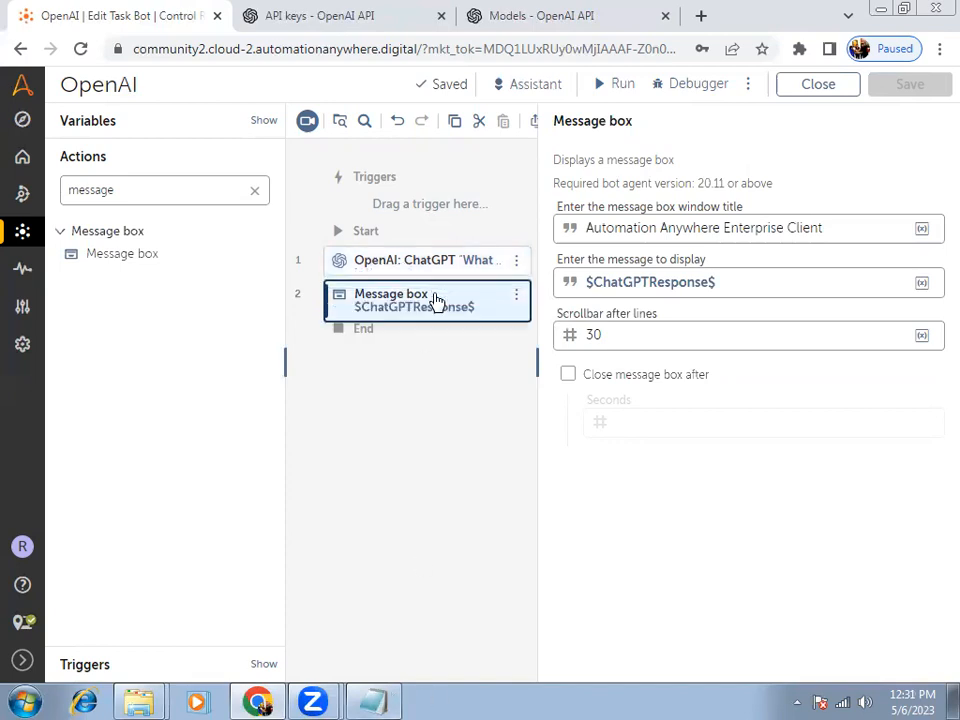
left_click(452, 272)
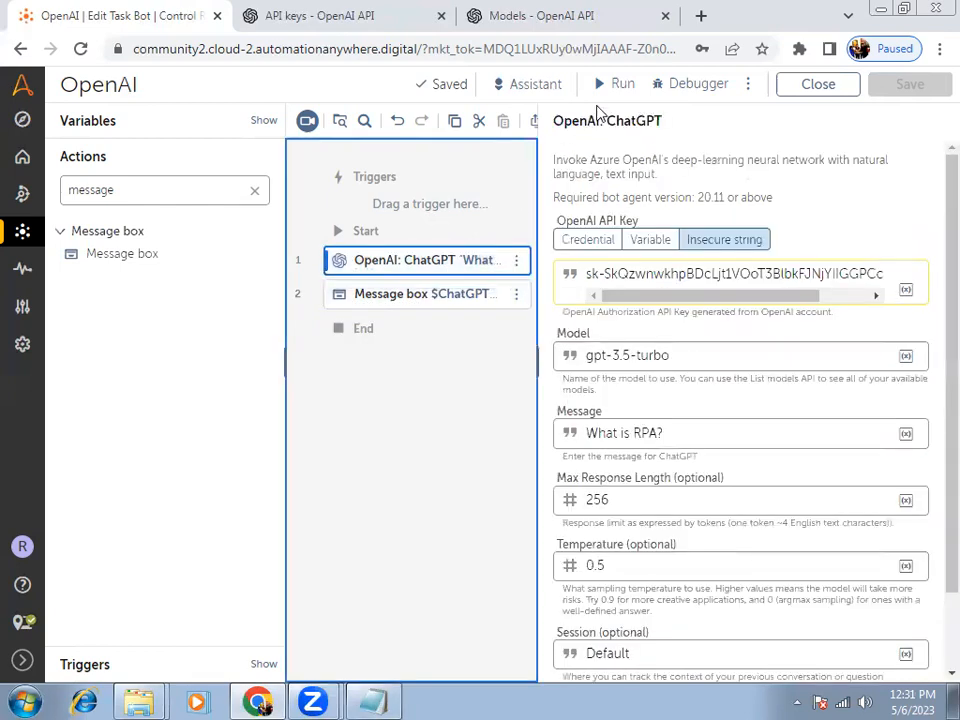